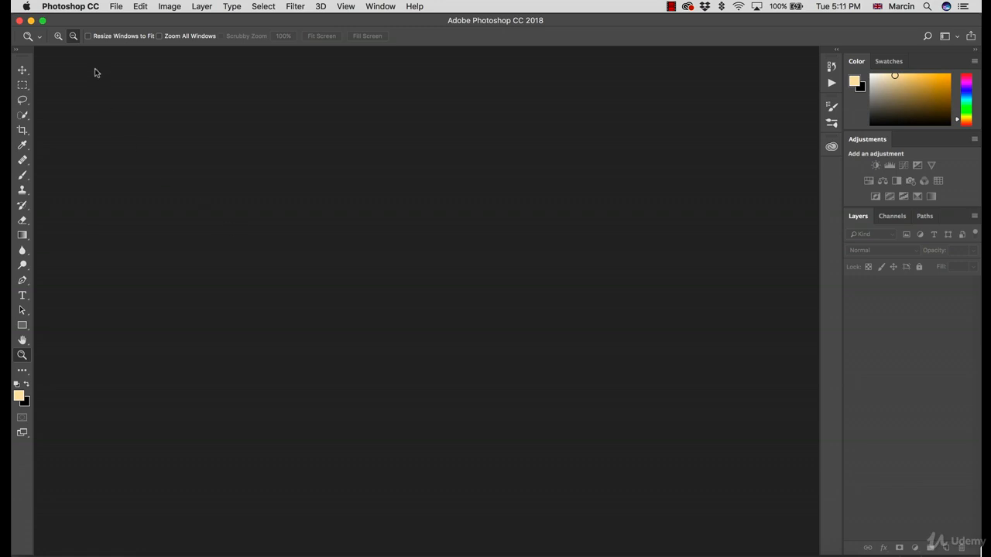
# Open the raw portrait _DSC1864.NEF from Adobe Bridge in Camera Raw and show its Camera Calibration settings
pyautogui.click(139, 7)
pyautogui.moveTo(115, 8)
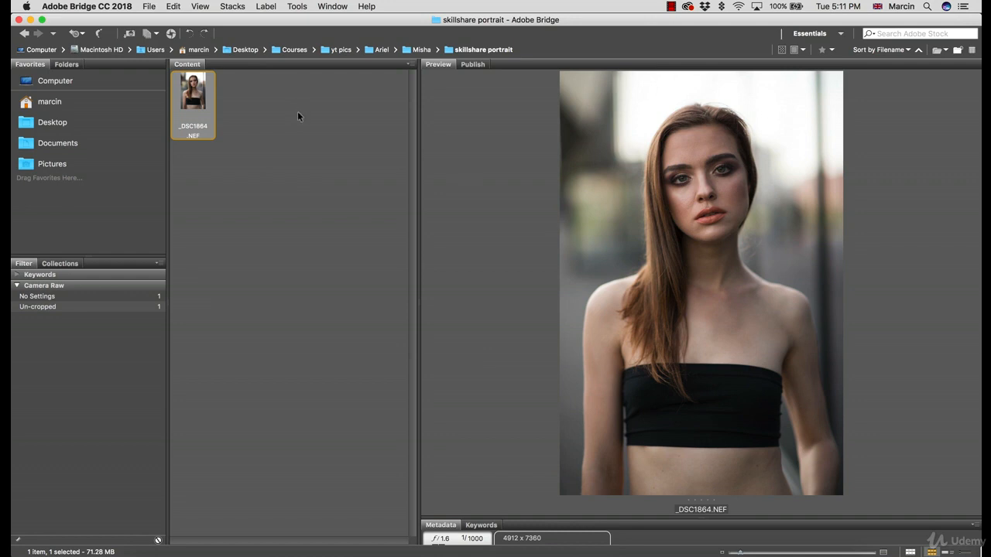
pyautogui.doubleClick(195, 125)
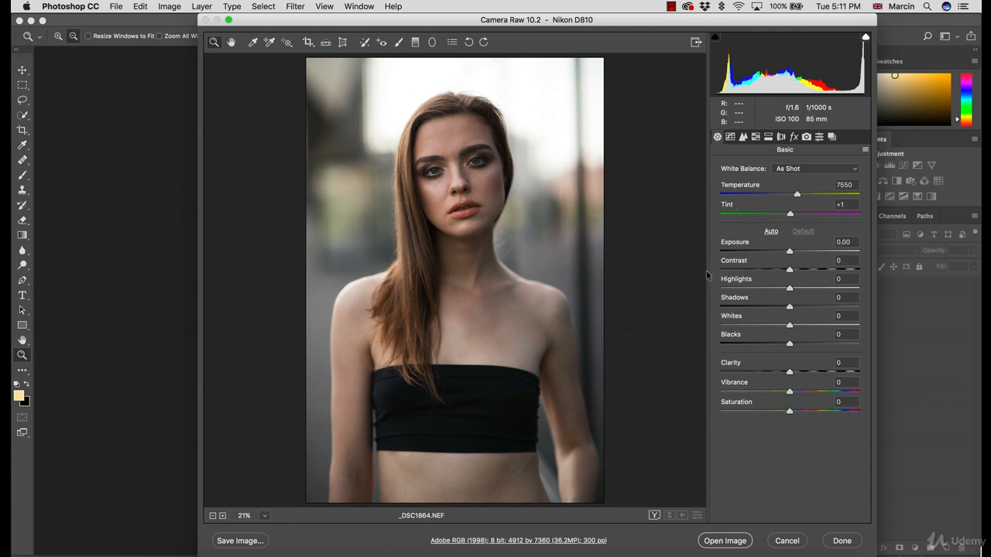
pyautogui.click(807, 137)
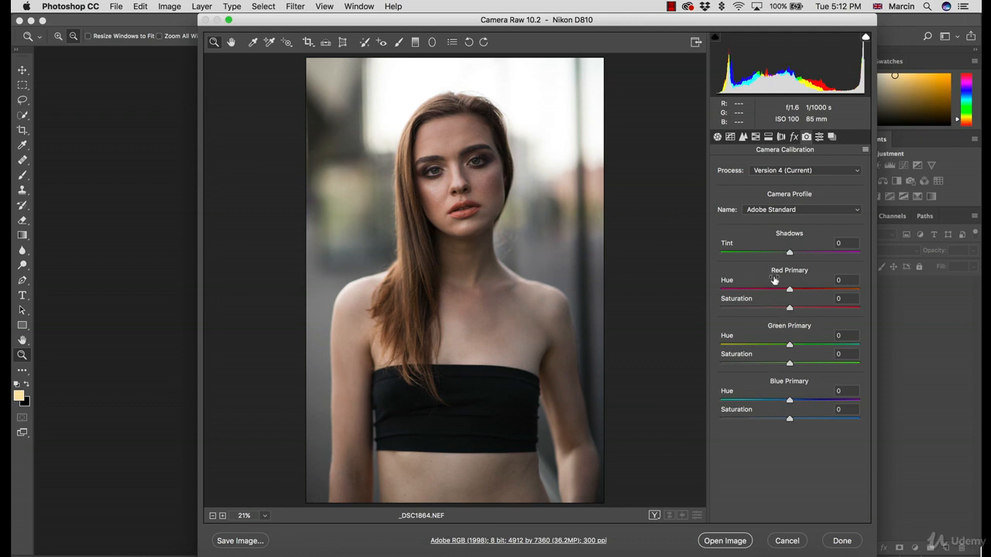
# Try the Camera Flat, Camera Landscape and Camera Monochrome profiles in turn on the portrait
pyautogui.click(769, 211)
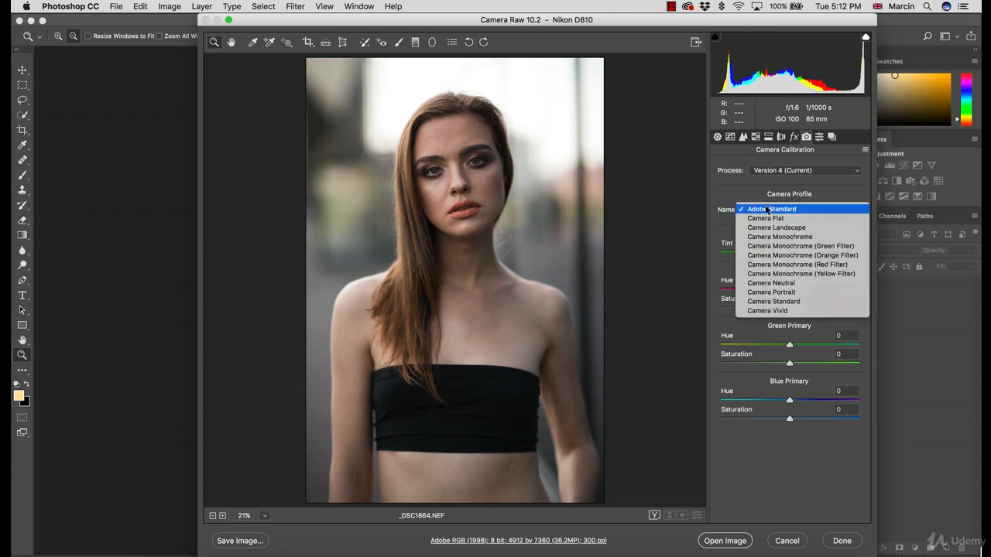
pyautogui.click(764, 220)
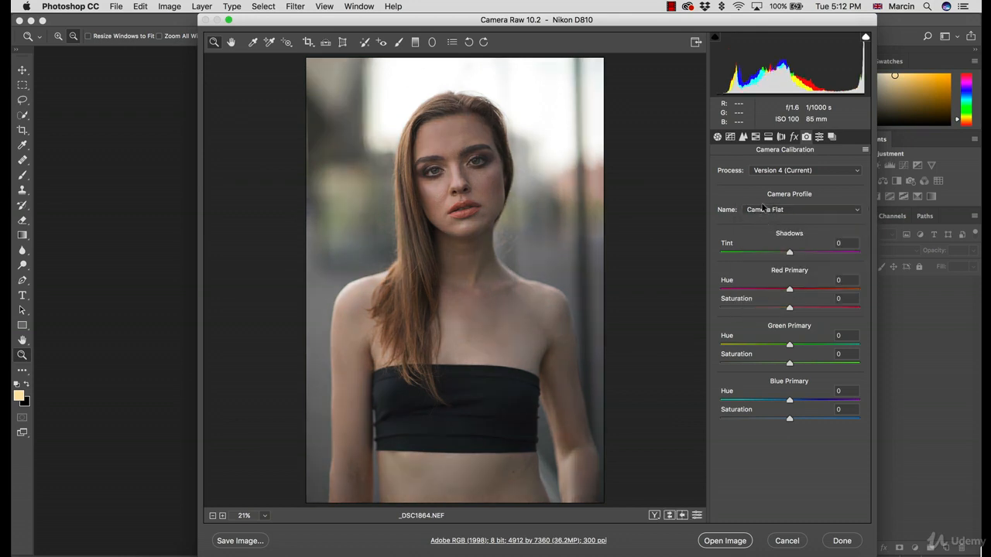
pyautogui.click(766, 211)
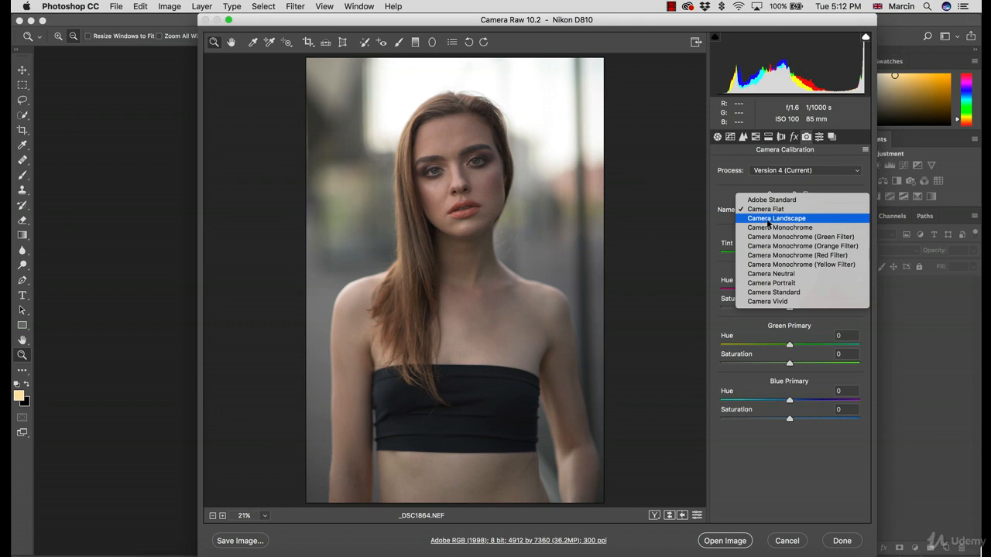
pyautogui.click(768, 223)
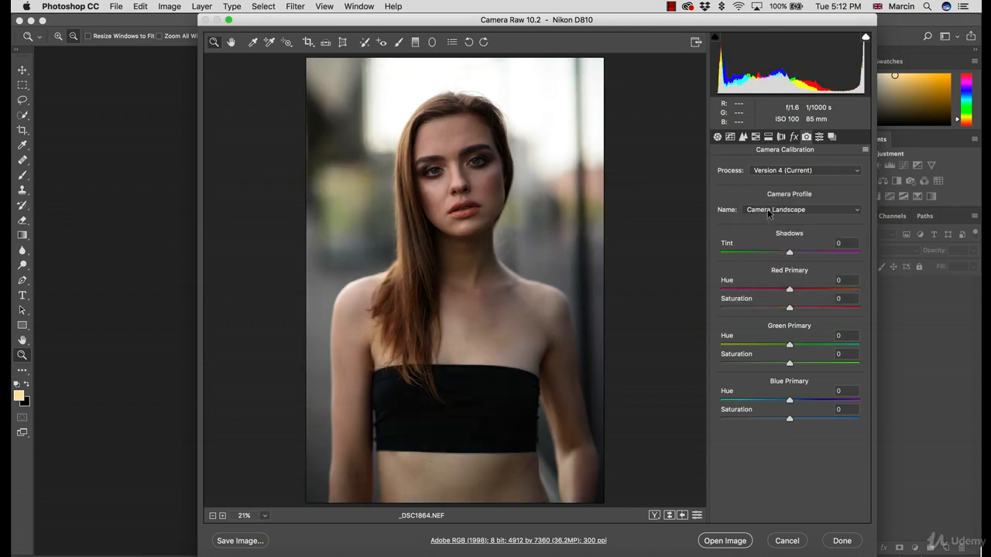
pyautogui.click(769, 211)
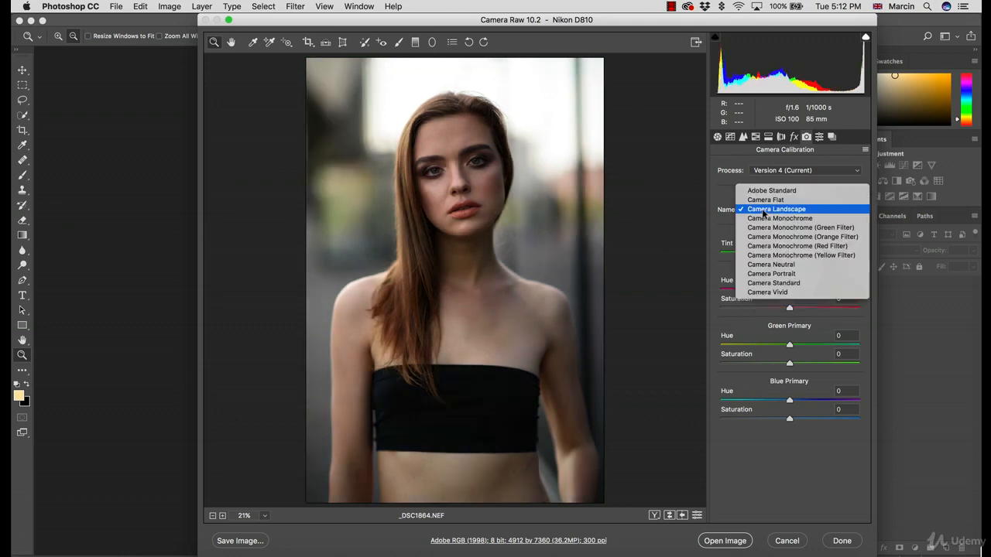
pyautogui.click(765, 219)
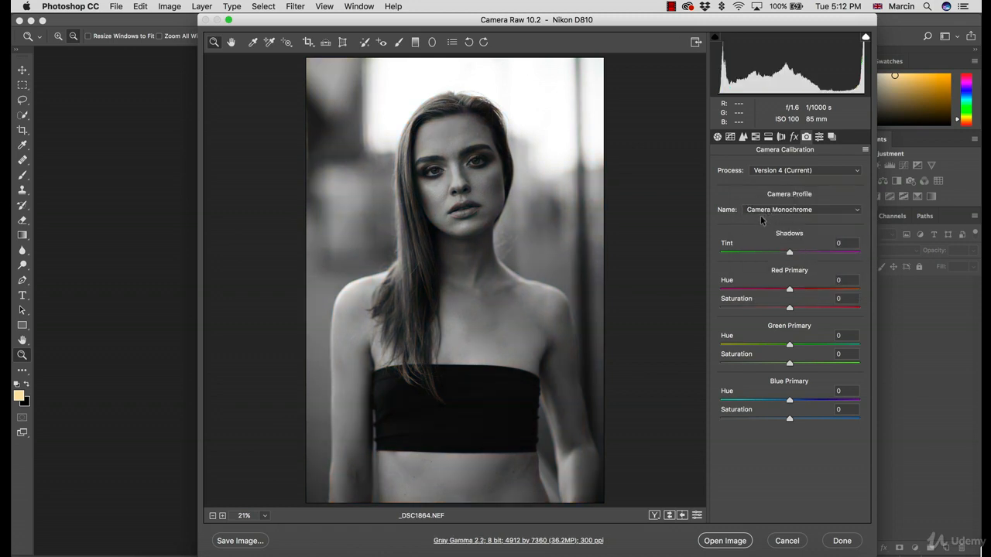
# Try the Camera Monochrome profile variants with the green, orange and red filters in turn
pyautogui.click(765, 216)
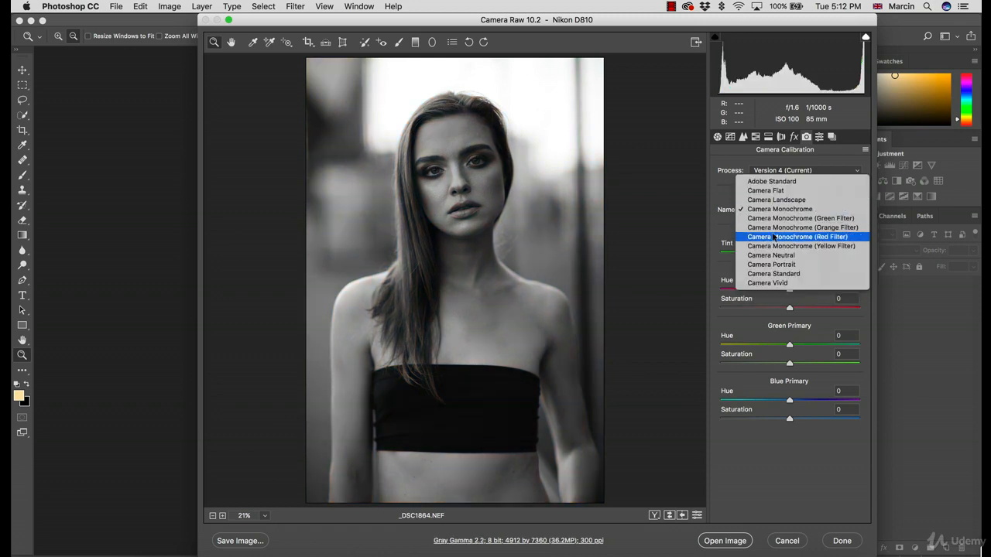
pyautogui.click(770, 220)
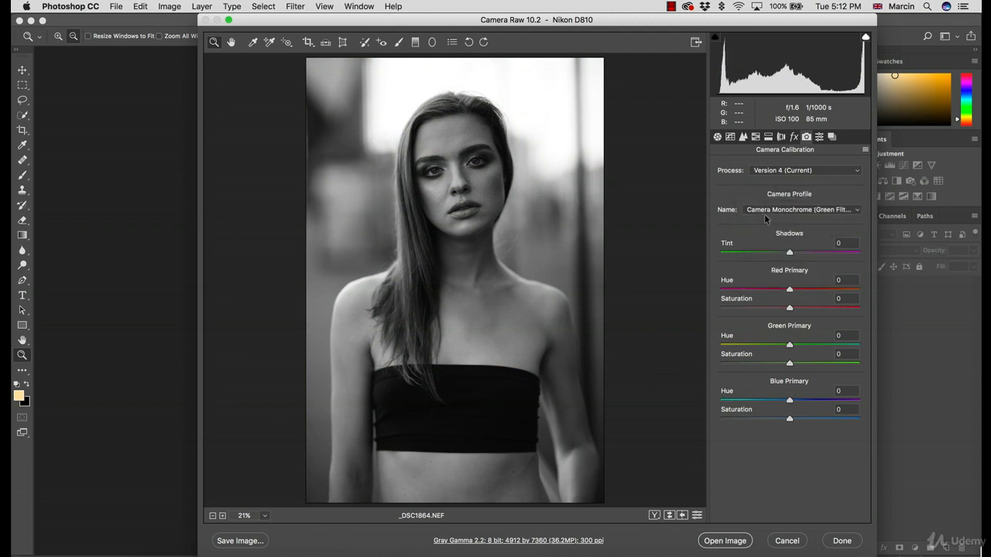
pyautogui.click(765, 216)
pyautogui.click(768, 219)
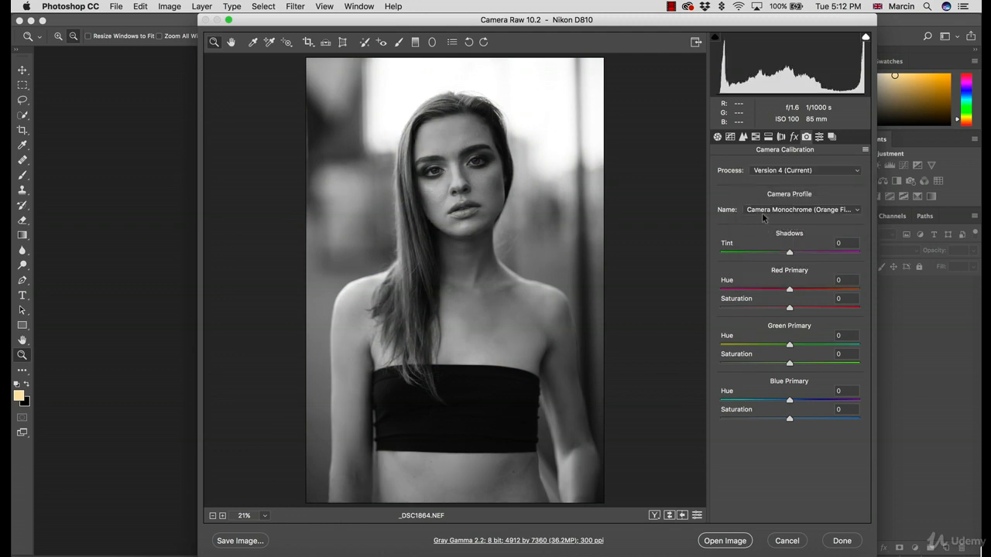
pyautogui.click(764, 210)
pyautogui.click(767, 219)
# Try the Camera Neutral profile on the portrait and return to the Adobe Standard profile
pyautogui.click(774, 209)
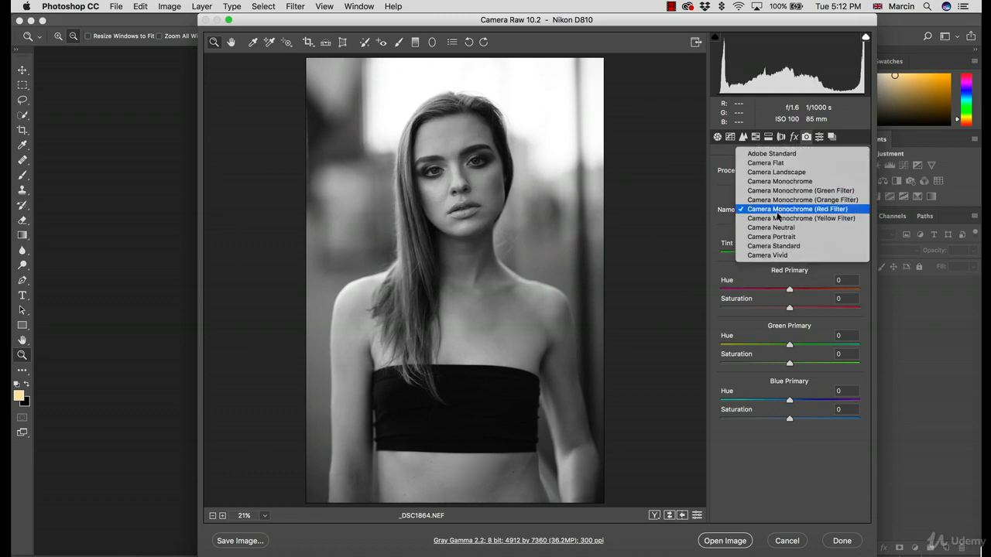
pyautogui.click(777, 227)
pyautogui.click(778, 210)
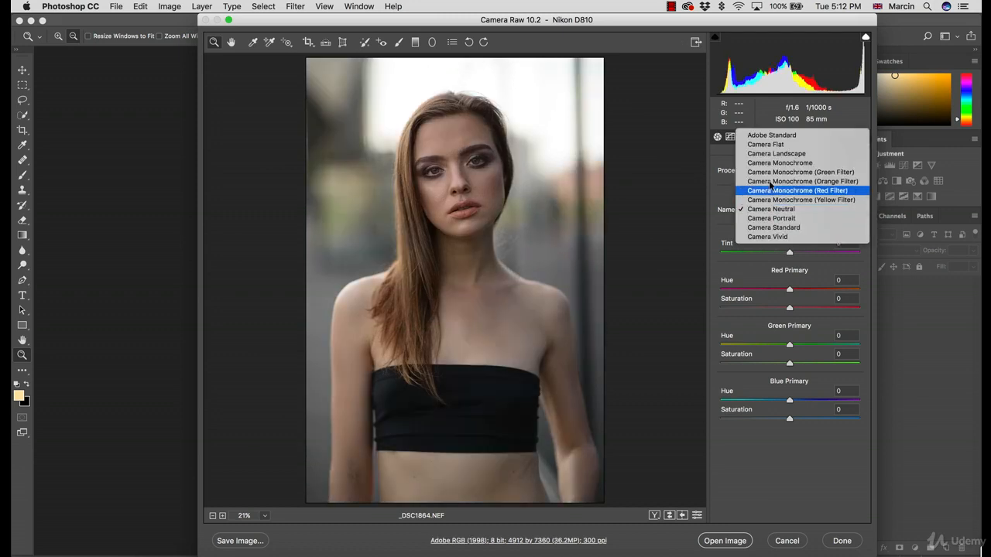
pyautogui.click(765, 155)
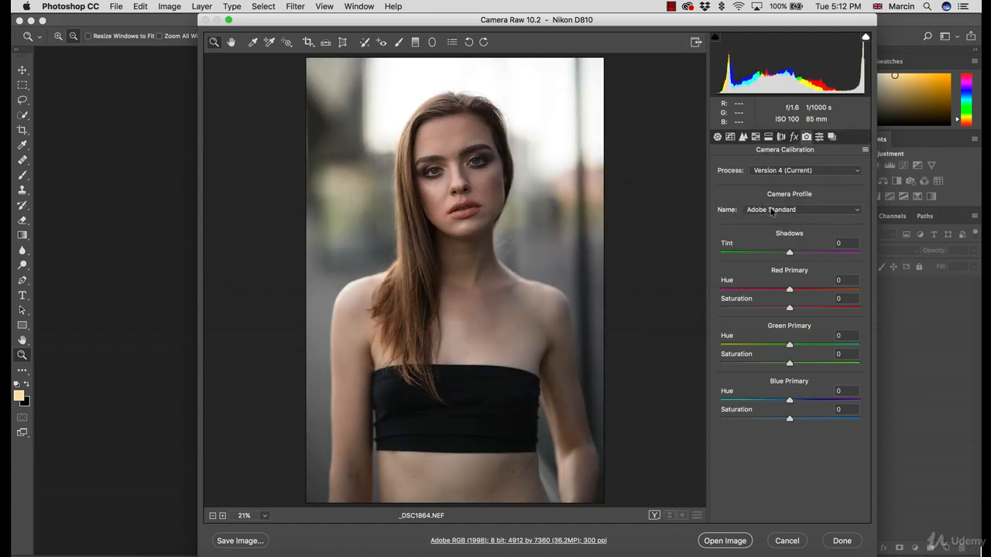
# Preview the Camera Neutral and Camera Portrait profiles, returning to Adobe Standard for comparison
pyautogui.click(772, 212)
pyautogui.click(767, 282)
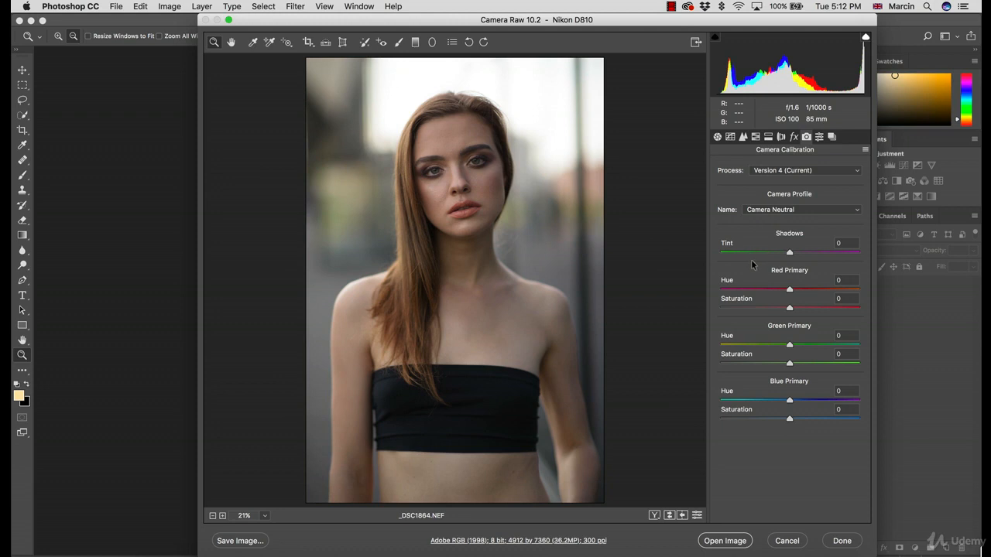
pyautogui.click(764, 214)
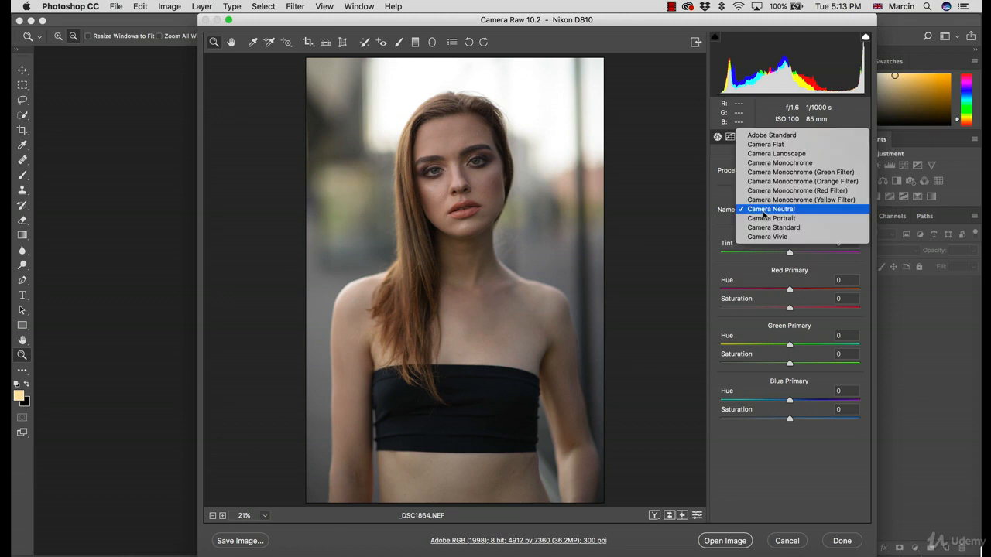
pyautogui.click(765, 222)
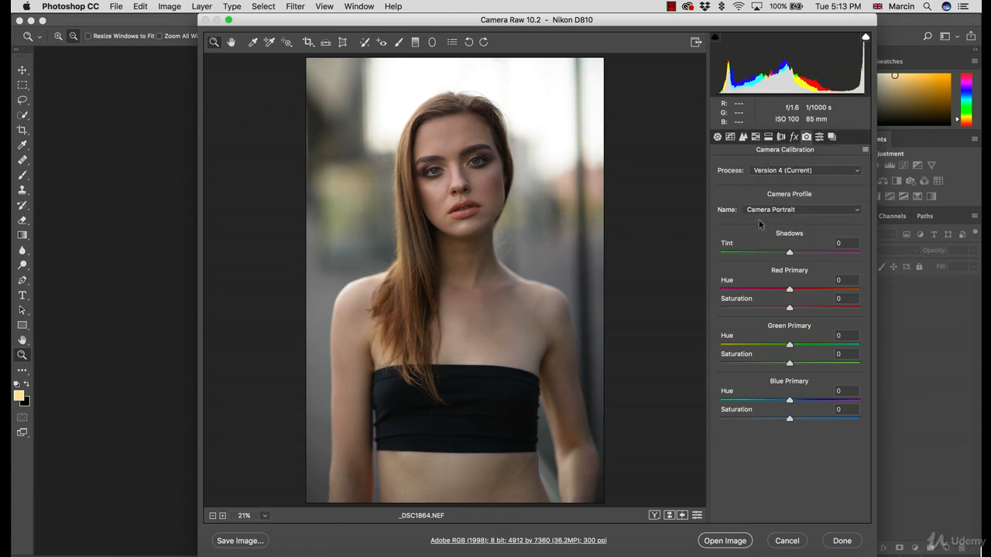
pyautogui.click(761, 216)
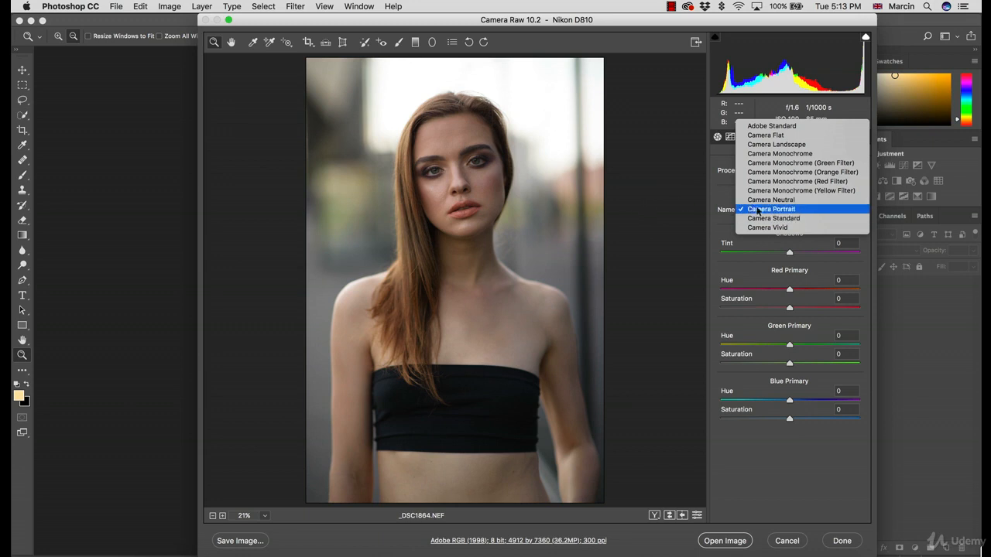
pyautogui.click(766, 127)
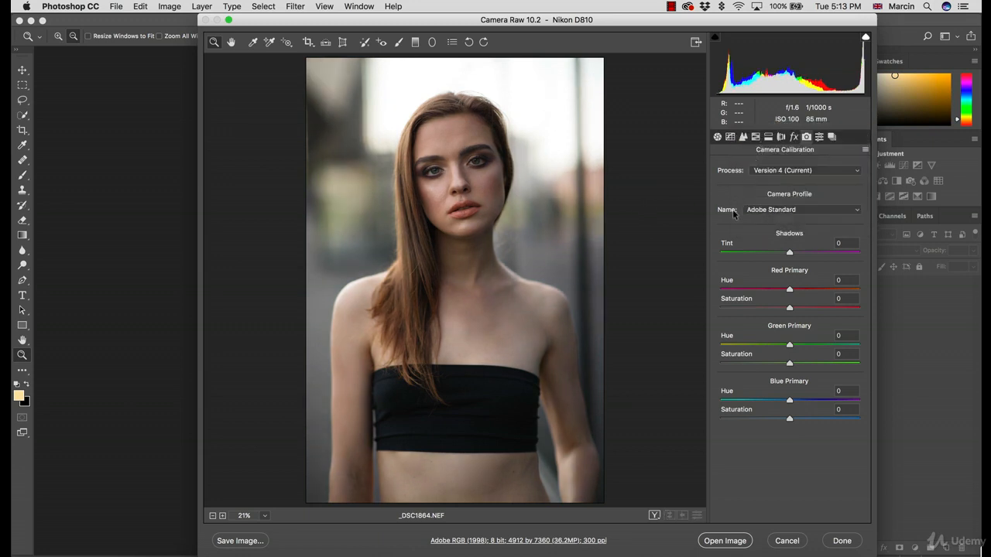
# Preview the Camera Portrait and Camera Standard profiles, and set the camera profile back to Adobe Standard
pyautogui.click(769, 213)
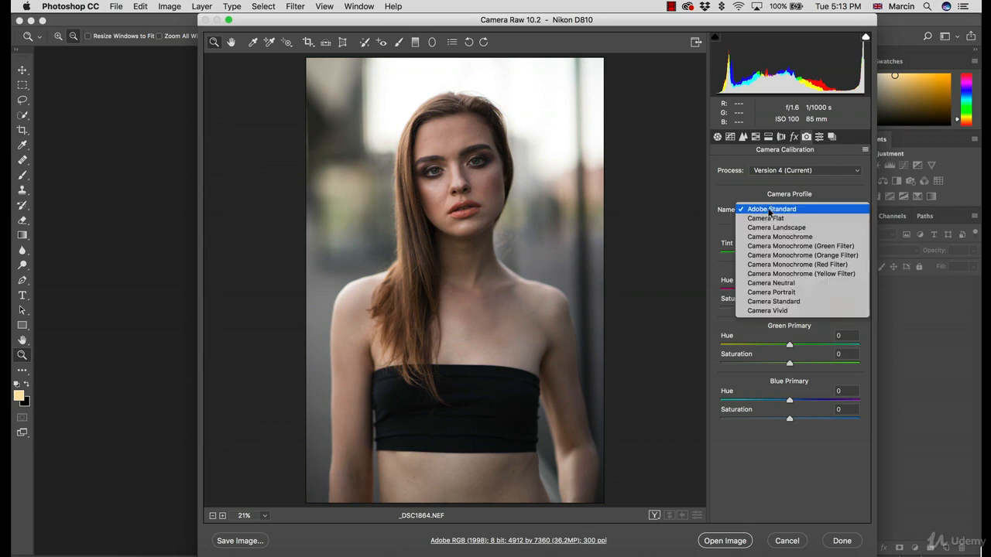
pyautogui.click(773, 292)
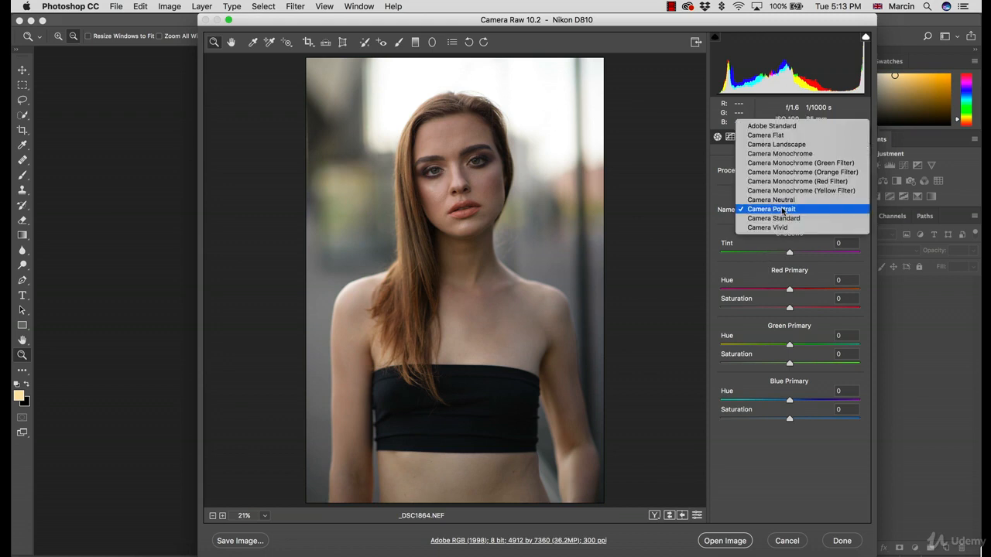
pyautogui.click(784, 212)
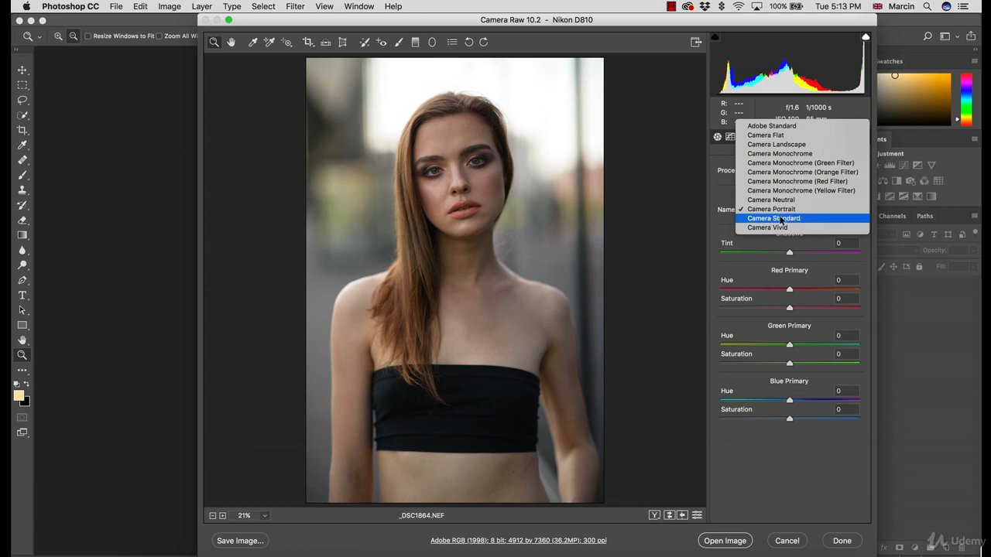
pyautogui.click(782, 220)
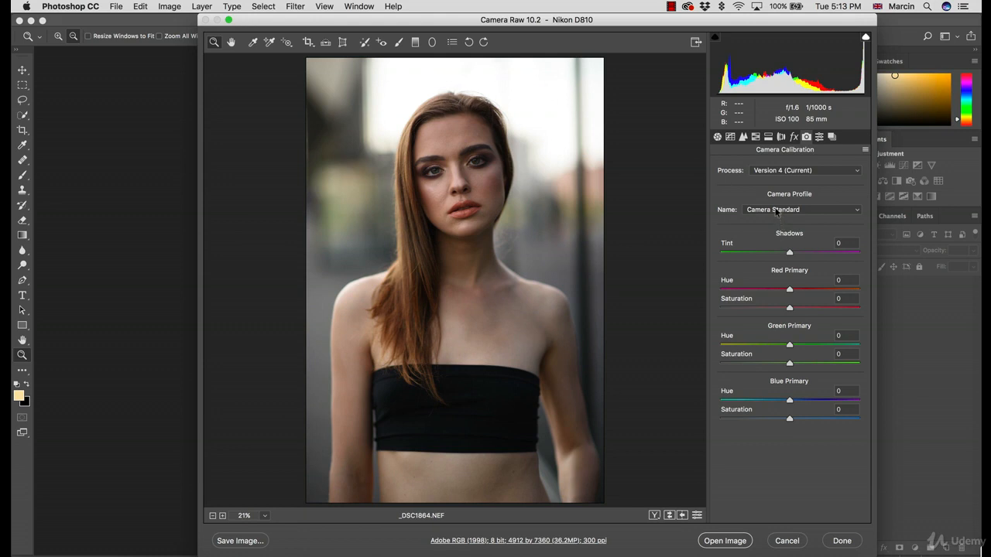
pyautogui.click(776, 209)
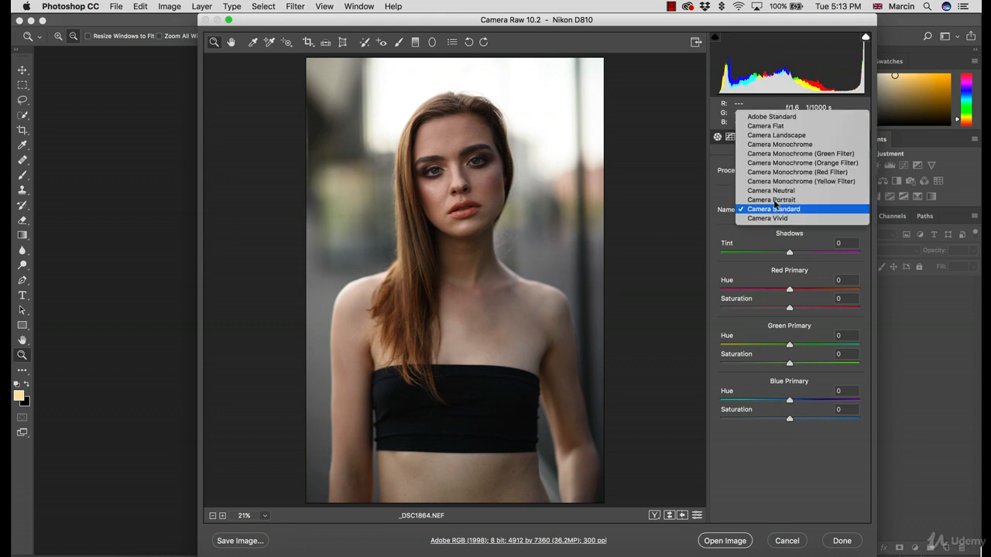
pyautogui.click(772, 116)
# Alternate the camera profile between Camera Standard and Camera Portrait, ending on Camera Standard
pyautogui.click(773, 210)
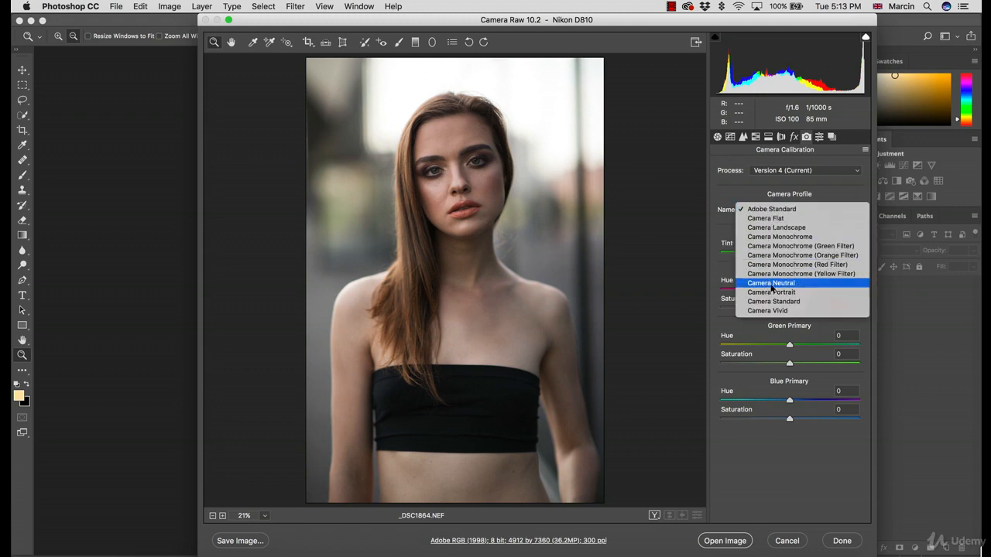
pyautogui.click(778, 304)
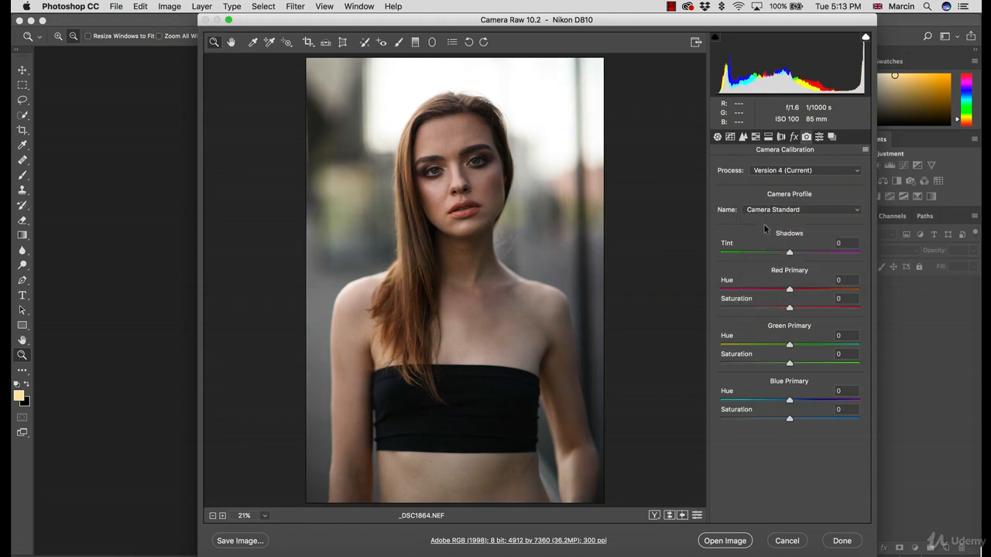
pyautogui.click(765, 213)
pyautogui.click(765, 203)
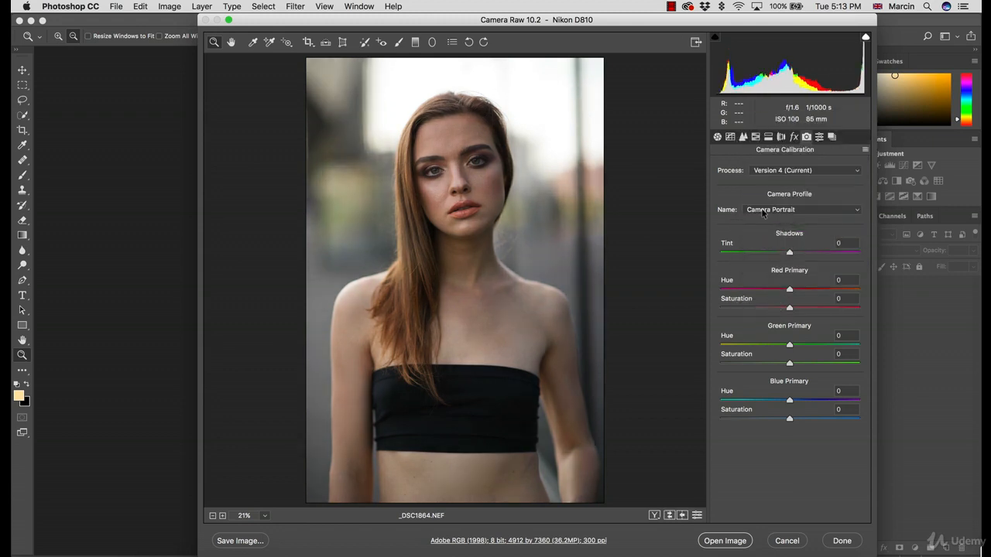
pyautogui.click(765, 214)
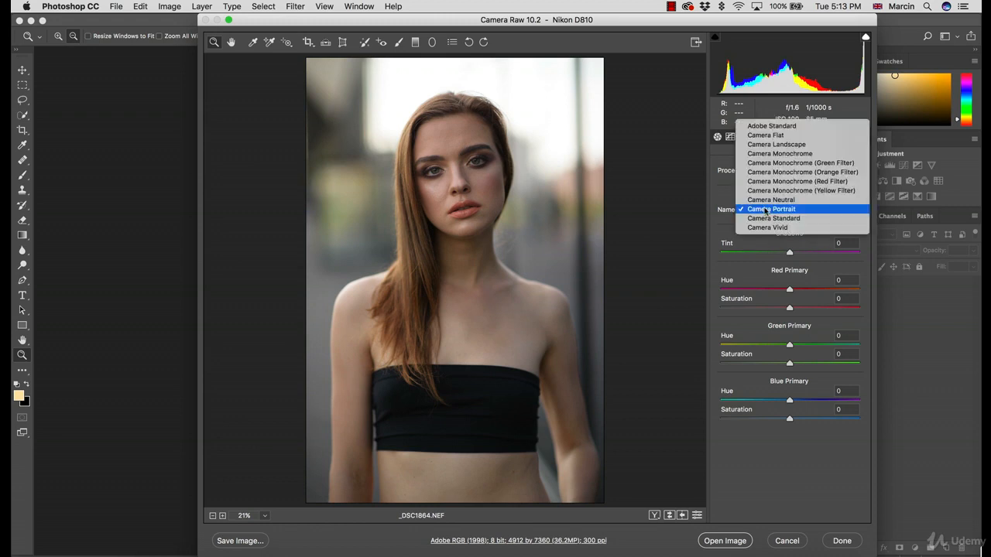
pyautogui.click(769, 218)
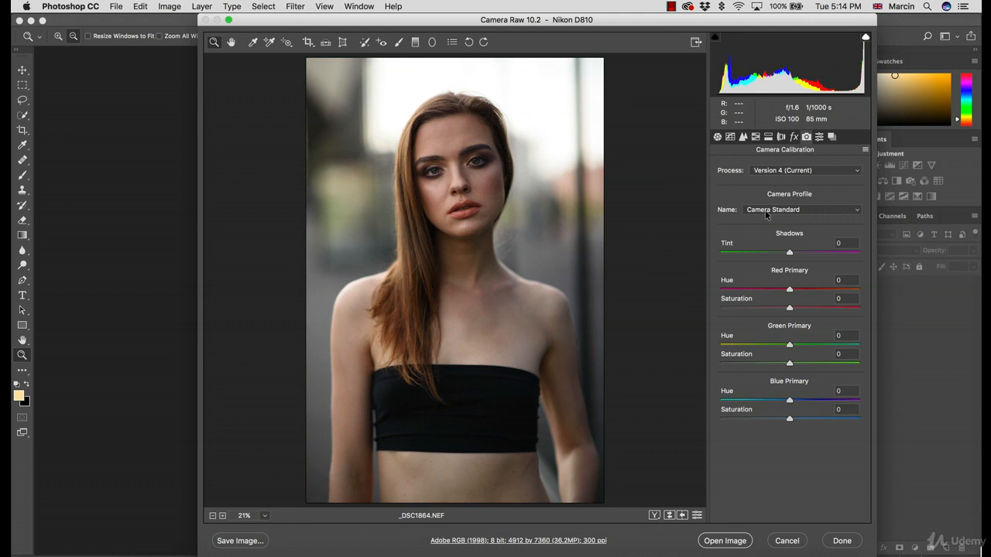
# Compare Camera Portrait with Camera Standard once more and keep Camera Portrait as the photo's camera profile
pyautogui.click(767, 212)
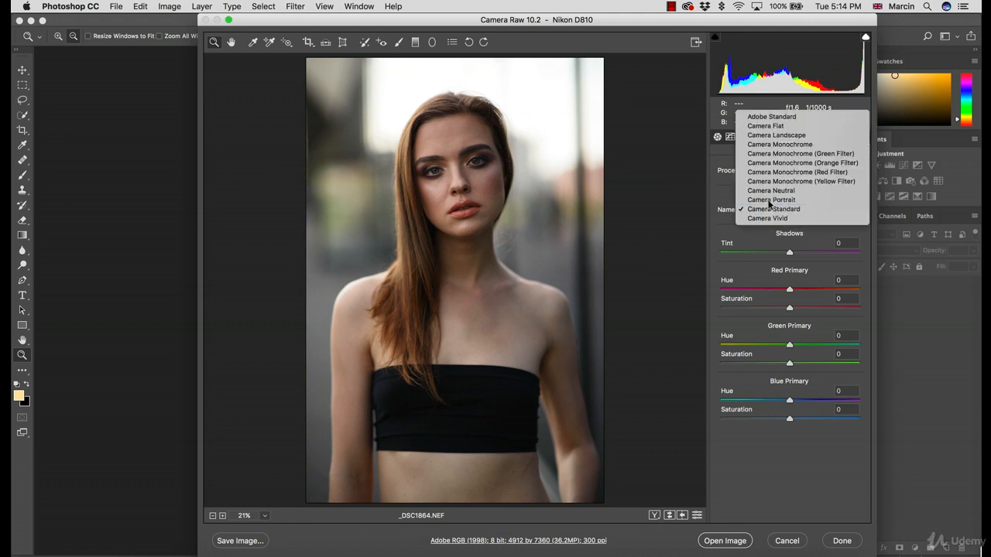
pyautogui.click(767, 200)
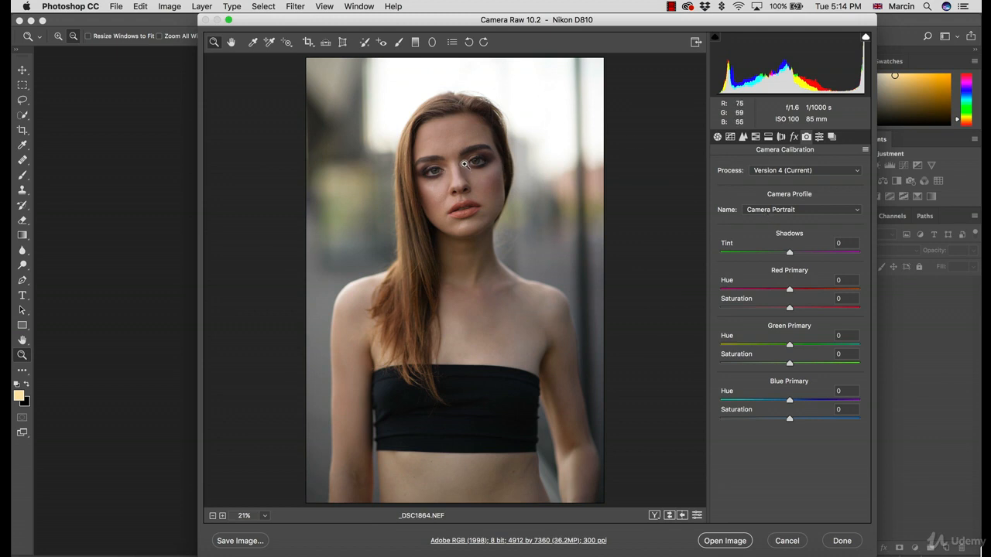
pyautogui.click(786, 211)
pyautogui.click(783, 221)
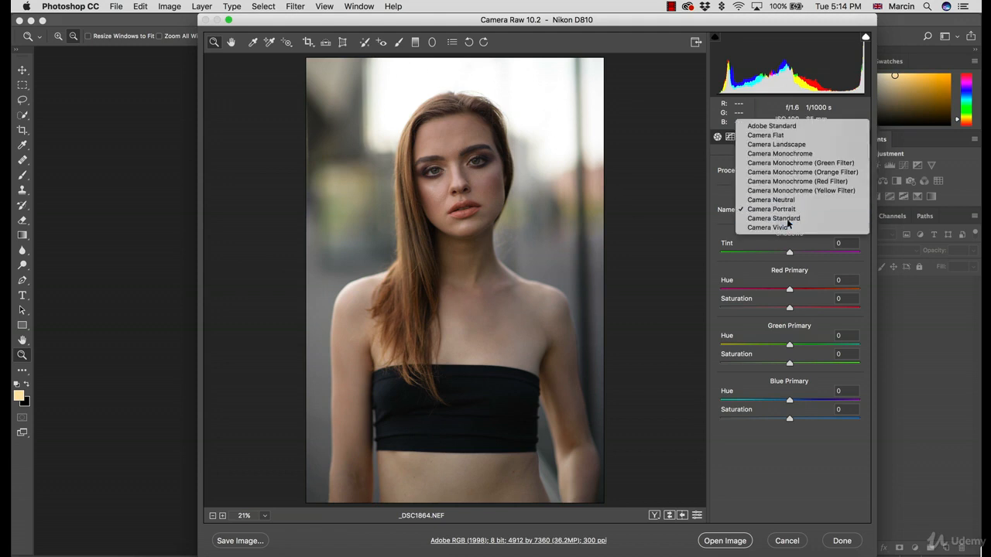
pyautogui.click(770, 210)
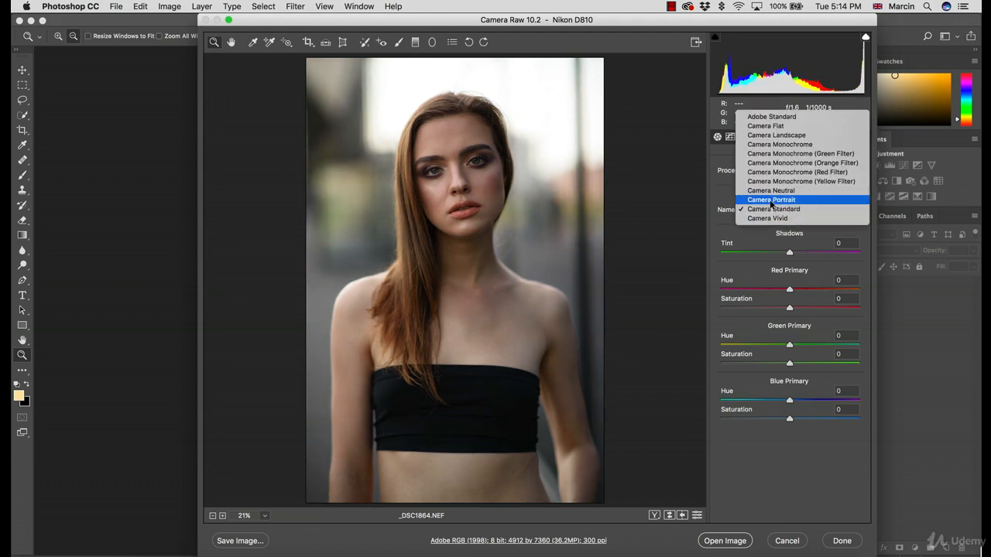
pyautogui.click(772, 206)
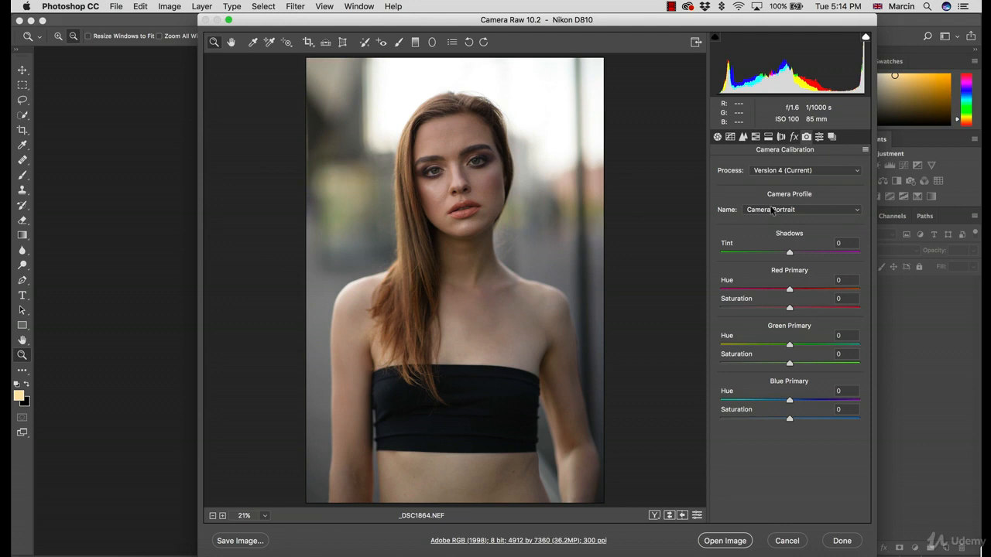
# Set the photo's camera profile to Camera Standard and return to the Basic adjustments
pyautogui.click(772, 210)
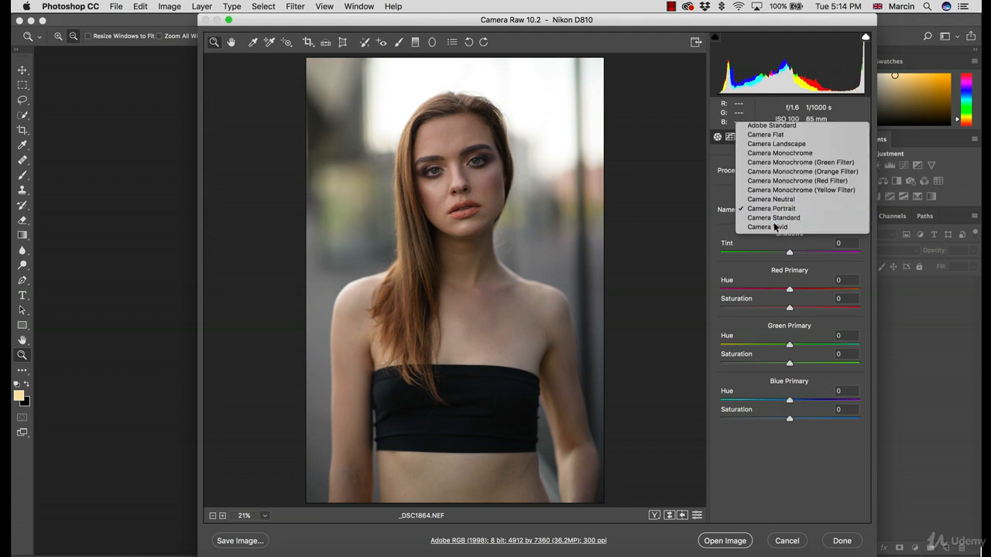
pyautogui.click(775, 221)
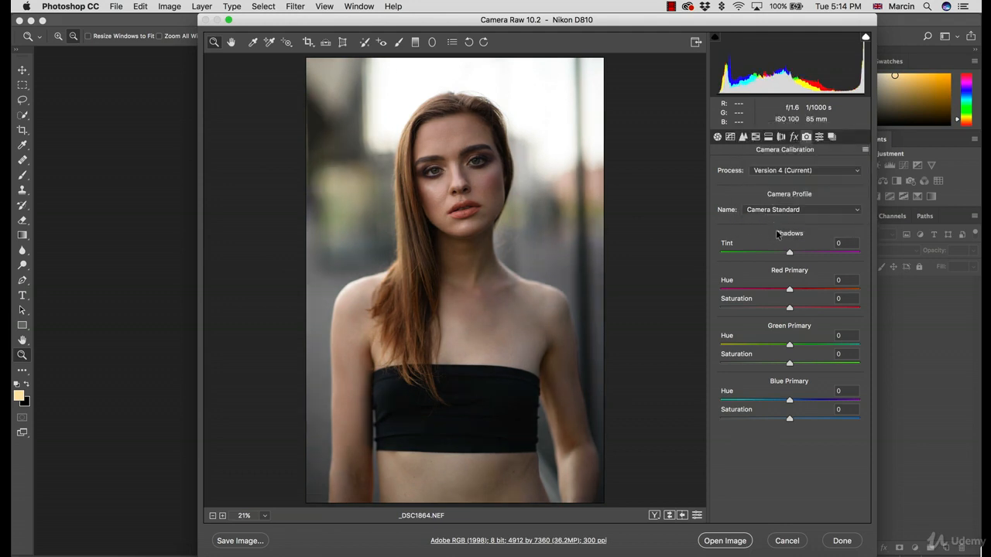
pyautogui.click(717, 136)
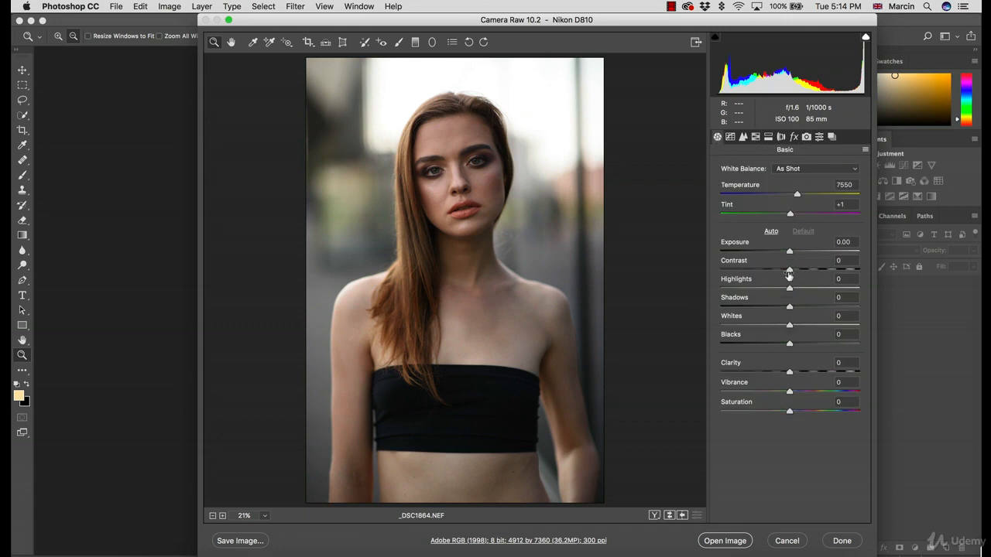
# Lower the photo's Highlights to -51 and raise the Shadows to +39
pyautogui.moveTo(789, 290); pyautogui.dragTo(822, 311)
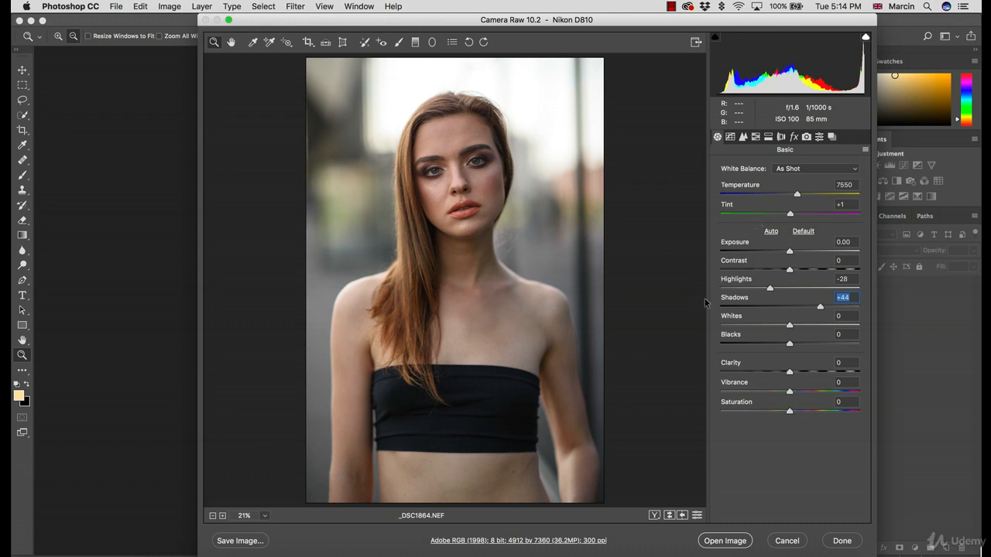
pyautogui.moveTo(770, 288)
pyautogui.mouseDown()
pyautogui.moveTo(724, 288)
pyautogui.moveTo(766, 288)
pyautogui.moveTo(753, 288)
pyautogui.mouseUp()
pyautogui.moveTo(818, 308); pyautogui.dragTo(811, 308)
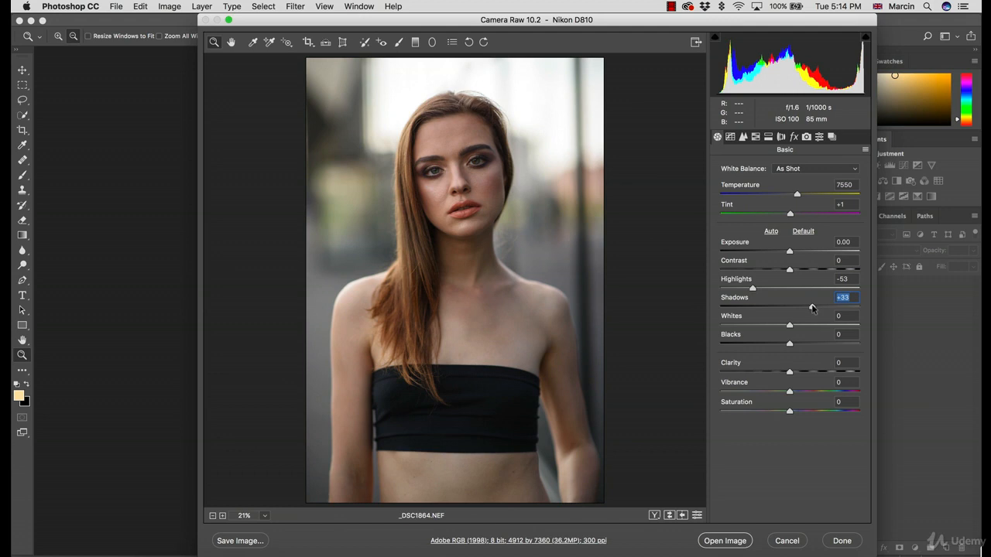
pyautogui.moveTo(813, 308); pyautogui.dragTo(817, 307)
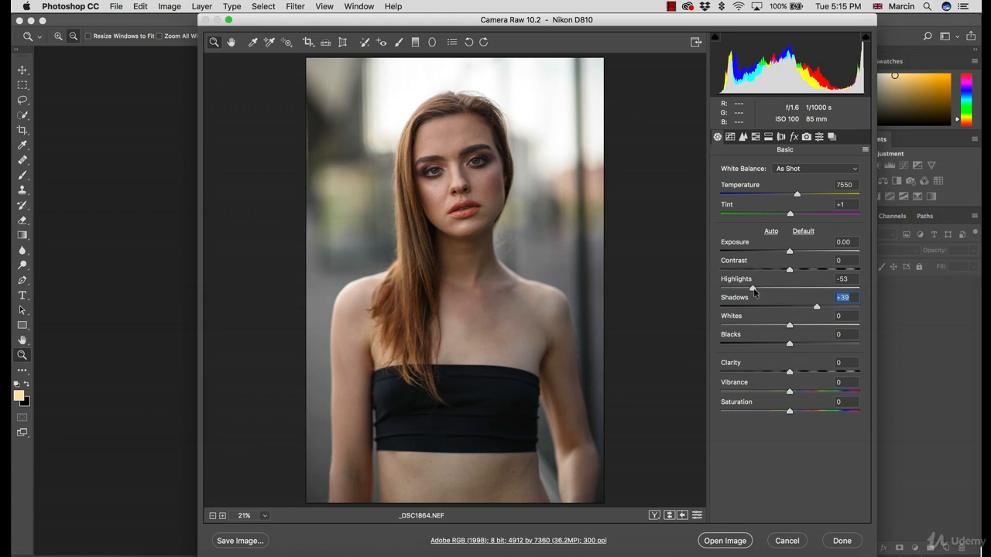
pyautogui.moveTo(754, 290); pyautogui.dragTo(756, 291)
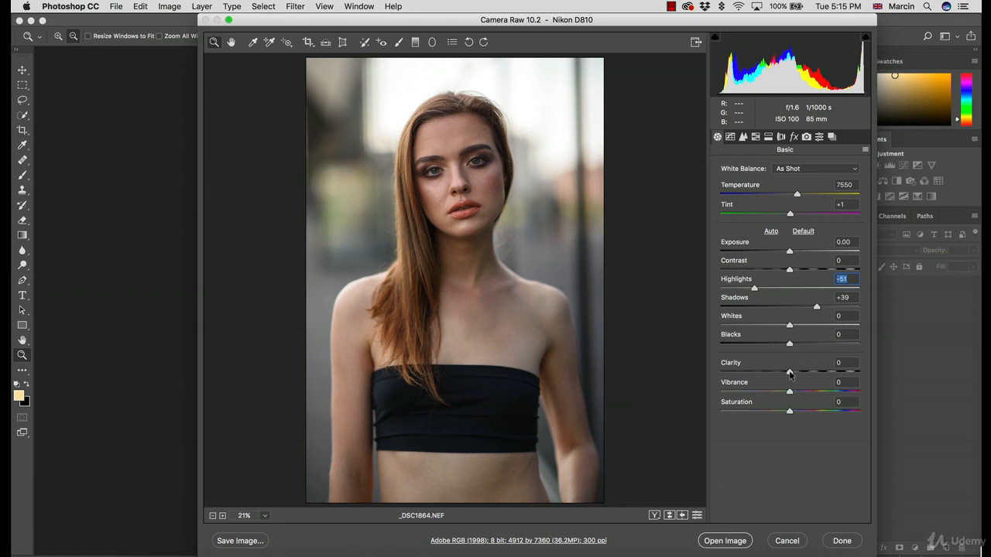
# Try a strong Clarity of +48 on the portrait and settle on a Clarity of -8
pyautogui.moveTo(790, 373); pyautogui.dragTo(821, 362)
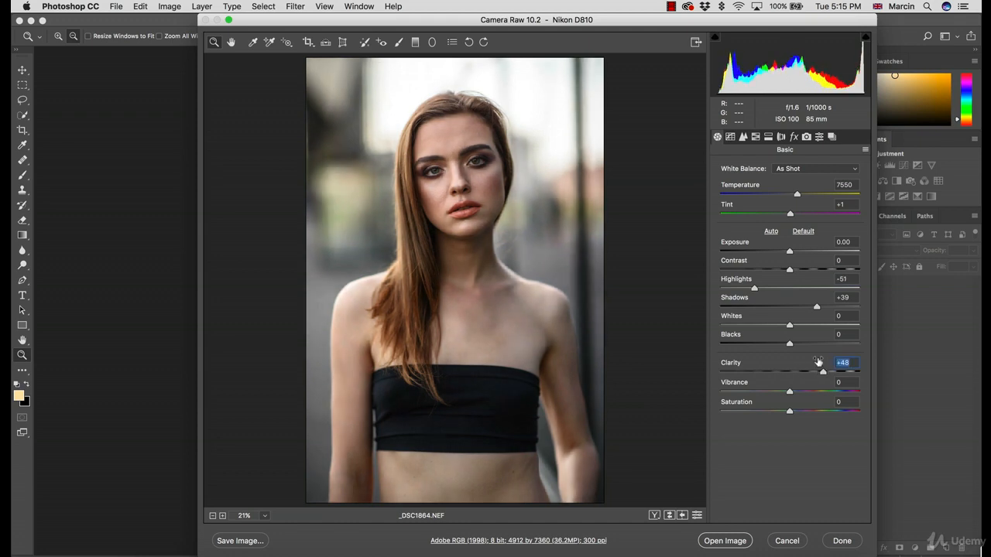
pyautogui.doubleClick(801, 373)
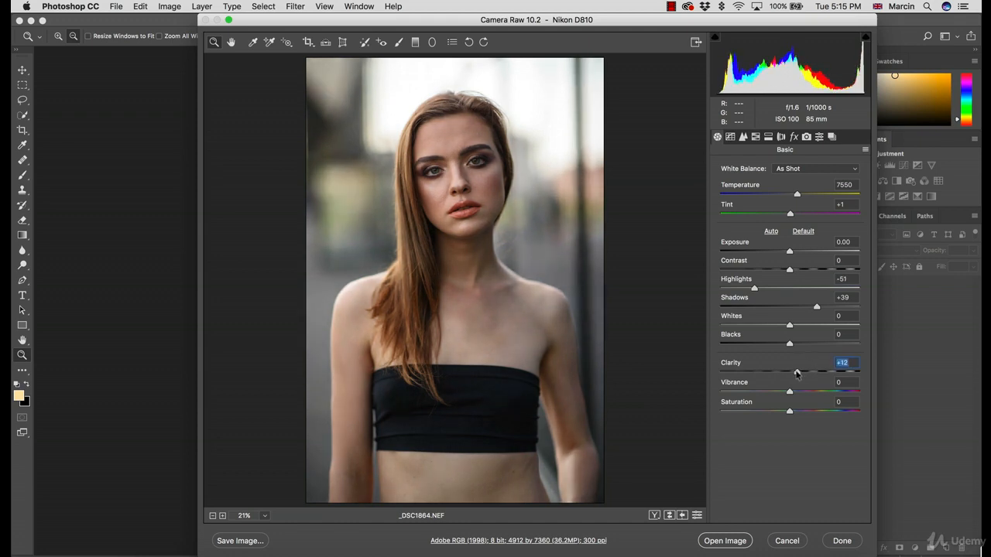
pyautogui.moveTo(790, 374); pyautogui.dragTo(783, 372)
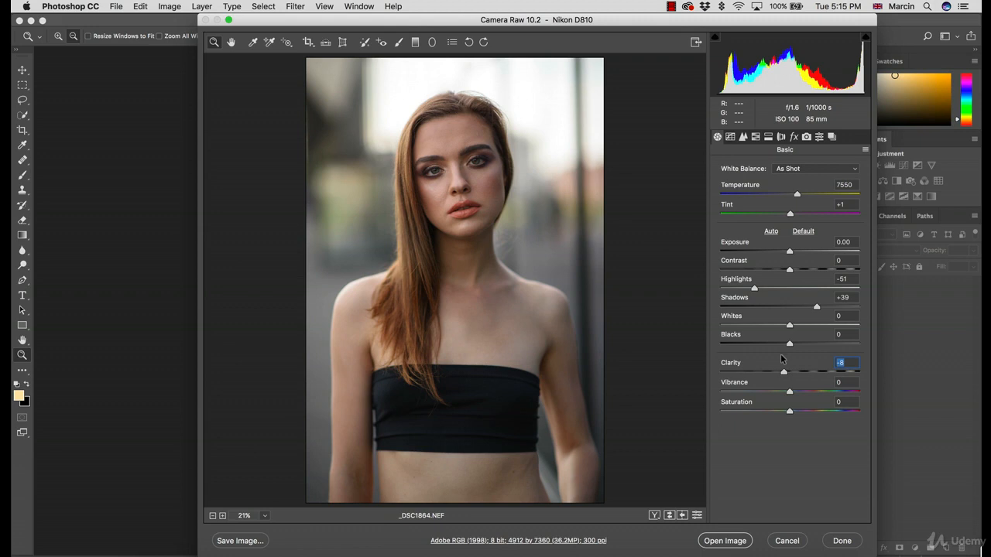
# Toggle the preview repeatedly to compare the portrait before and after the adjustments
pyautogui.press('p')
pyautogui.press('p')
pyautogui.press('p')
pyautogui.press('p')
pyautogui.press('p')
pyautogui.press('p')
pyautogui.press('p')
pyautogui.press('p')
pyautogui.press('p')
pyautogui.press('p')
pyautogui.press('p')
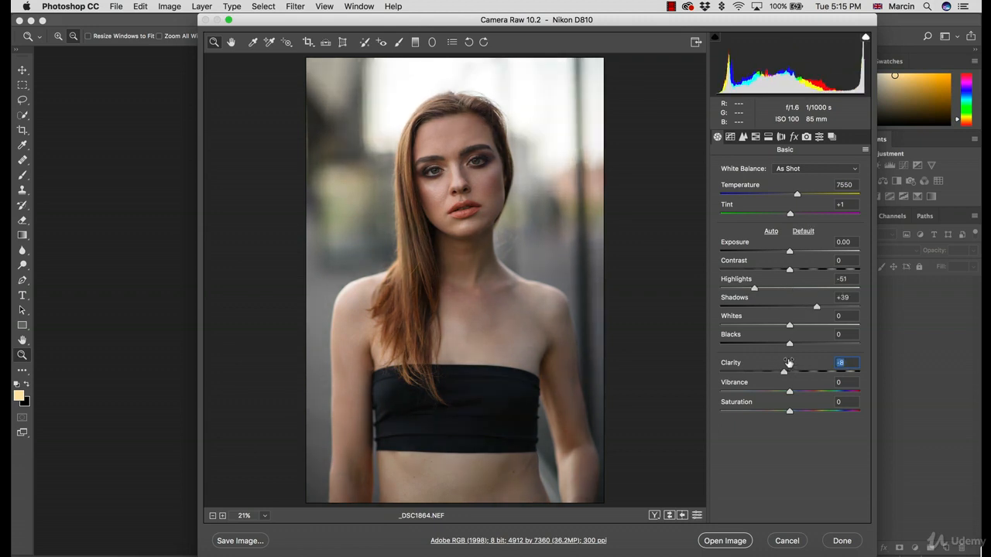
pyautogui.press('p')
pyautogui.press('p')
pyautogui.press('p')
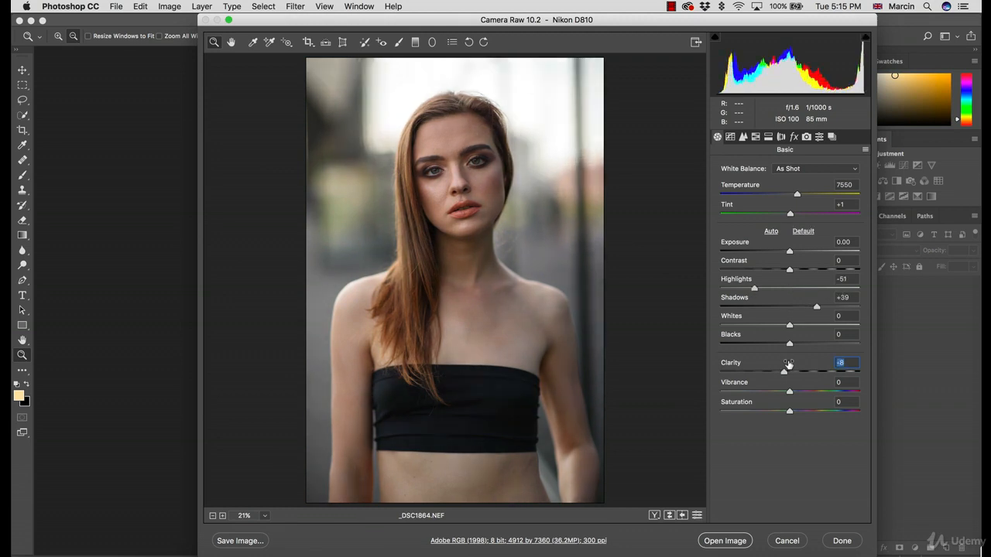
pyautogui.press('p')
pyautogui.press('p')
# Try small hue and saturation shifts on the Red, Green and Blue primaries in the camera calibration settings
pyautogui.click(806, 136)
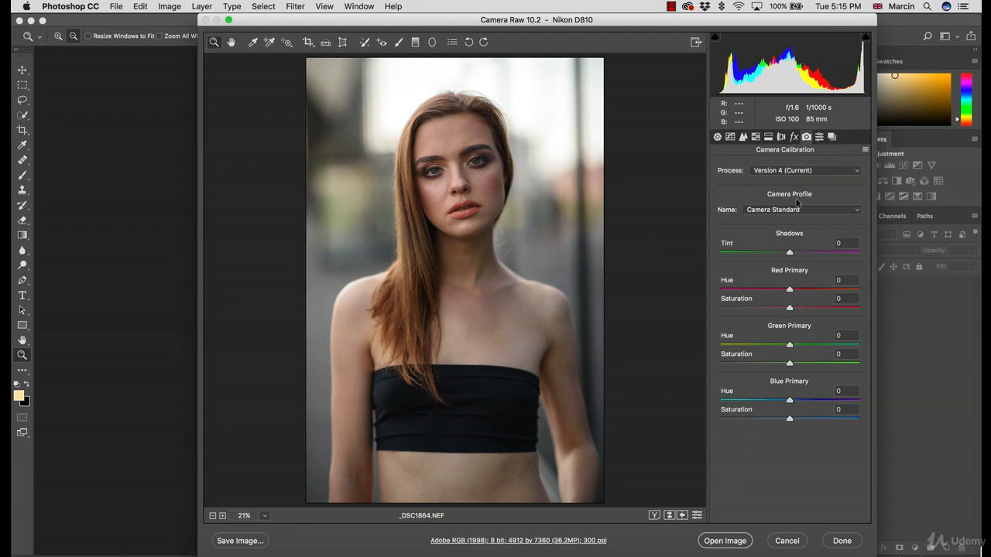
pyautogui.moveTo(790, 290)
pyautogui.mouseDown()
pyautogui.moveTo(773, 289)
pyautogui.moveTo(791, 290)
pyautogui.moveTo(786, 309)
pyautogui.mouseUp()
pyautogui.moveTo(789, 347)
pyautogui.mouseDown()
pyautogui.moveTo(778, 348)
pyautogui.moveTo(788, 347)
pyautogui.mouseUp()
pyautogui.moveTo(789, 362); pyautogui.dragTo(790, 366)
pyautogui.moveTo(789, 401)
pyautogui.mouseDown()
pyautogui.moveTo(777, 401)
pyautogui.moveTo(792, 402)
pyautogui.mouseUp()
pyautogui.click(792, 401)
pyautogui.moveTo(789, 418)
pyautogui.mouseDown()
pyautogui.moveTo(776, 419)
pyautogui.moveTo(811, 420)
pyautogui.moveTo(791, 420)
pyautogui.mouseUp()
pyautogui.click(791, 419)
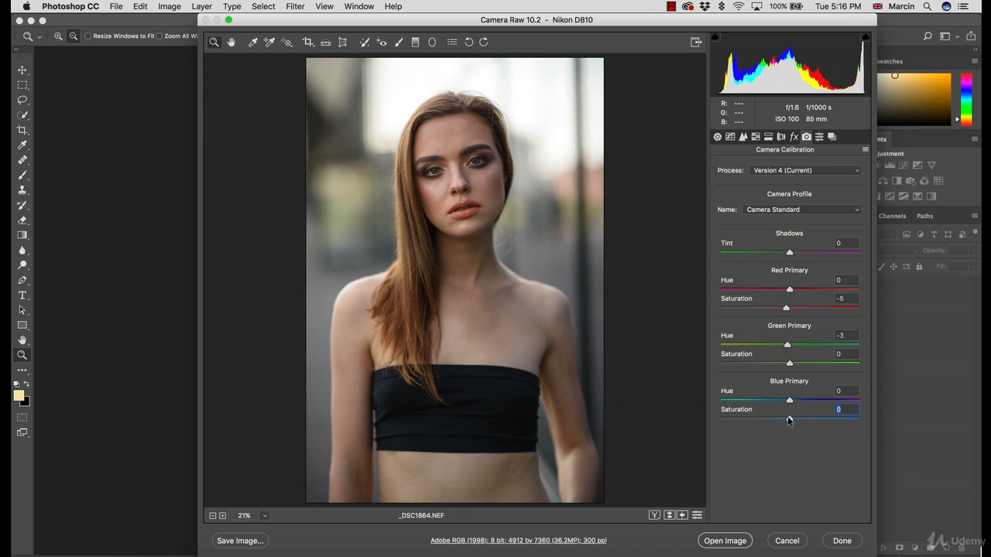
# Try Highlights at -100 in the Basic adjustments and settle on -63
pyautogui.click(717, 137)
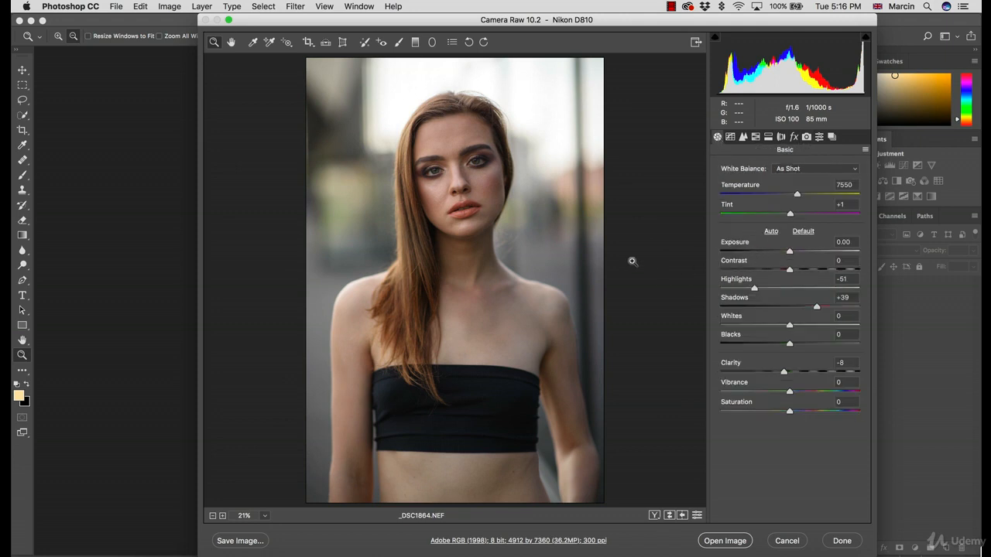
pyautogui.moveTo(752, 289); pyautogui.dragTo(708, 283)
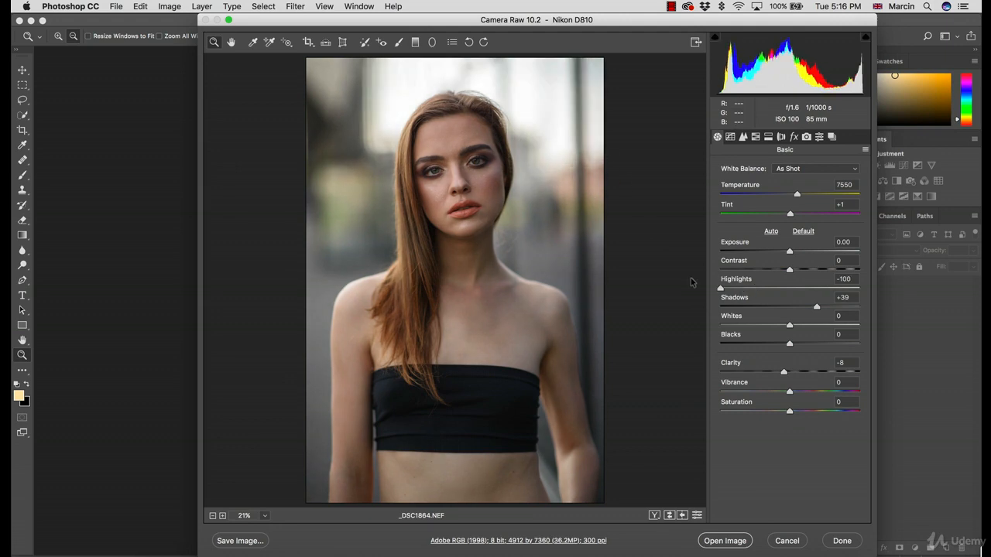
pyautogui.moveTo(720, 288); pyautogui.dragTo(746, 290)
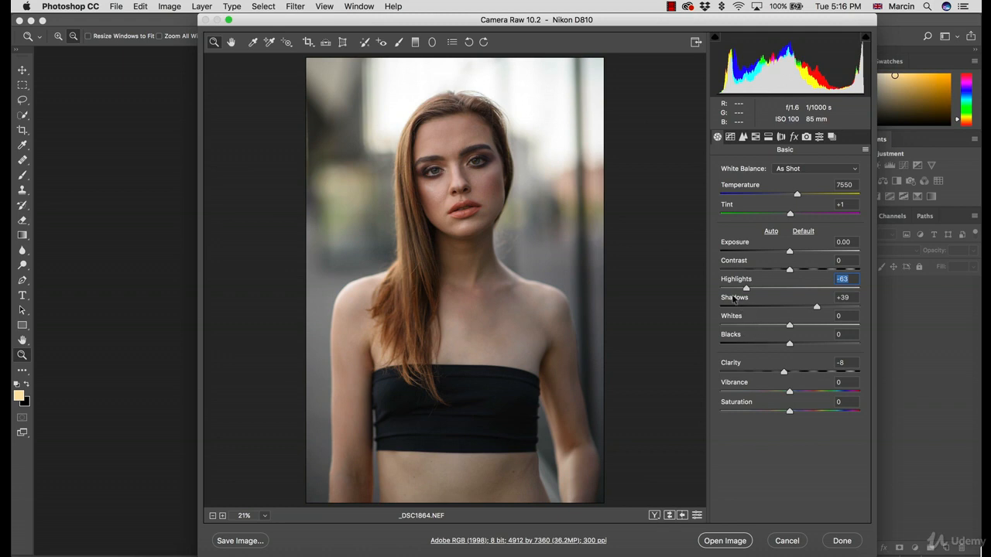
# Try a tighter framing with the Transform tool, using a Scale of 150 and an Offset Y of -20
pyautogui.click(344, 45)
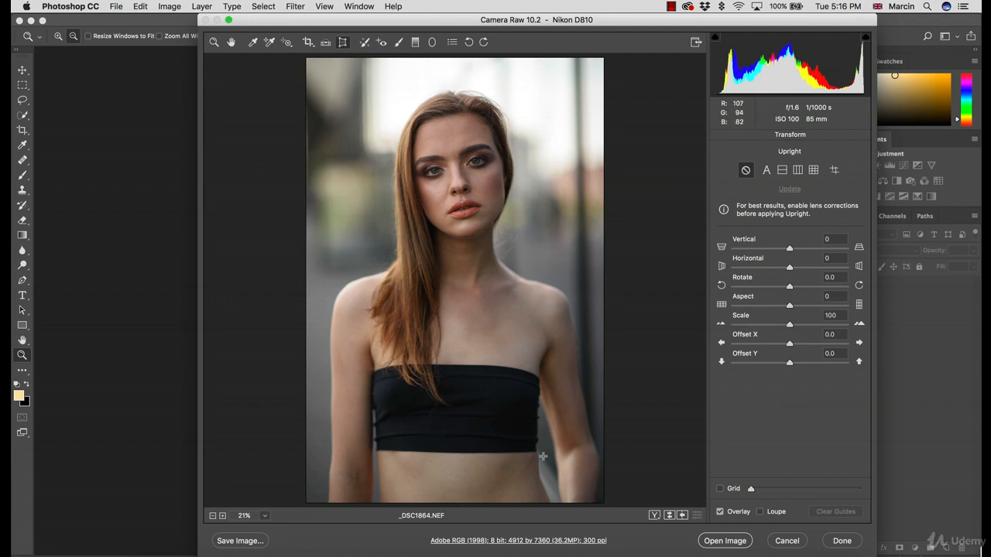
pyautogui.moveTo(790, 323); pyautogui.dragTo(900, 329)
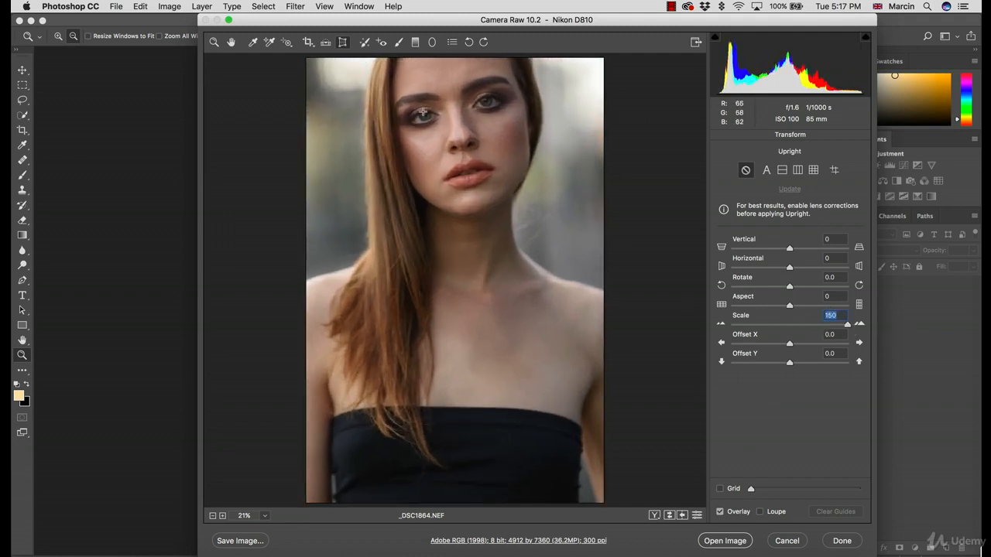
pyautogui.moveTo(790, 344); pyautogui.dragTo(778, 360)
pyautogui.write('0')
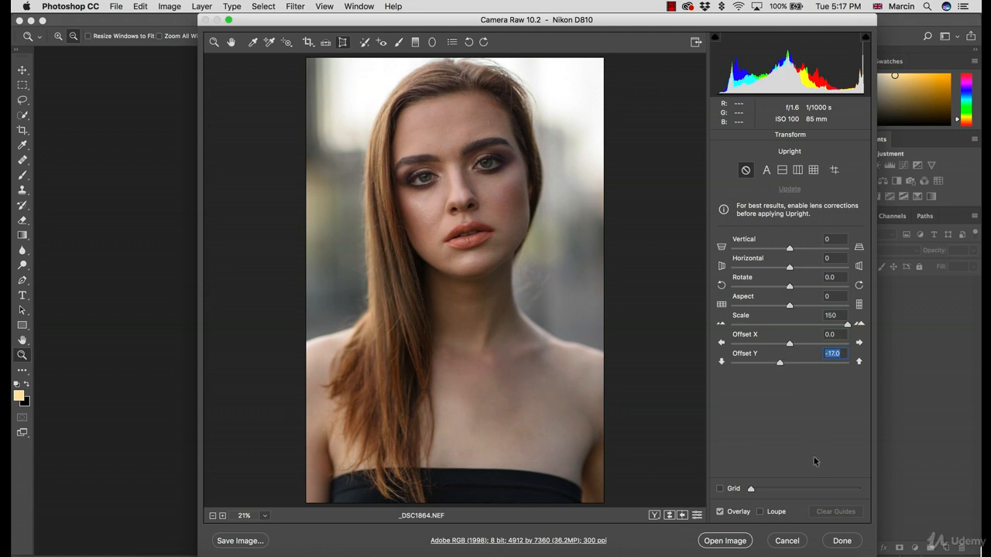
pyautogui.moveTo(780, 364); pyautogui.dragTo(778, 365)
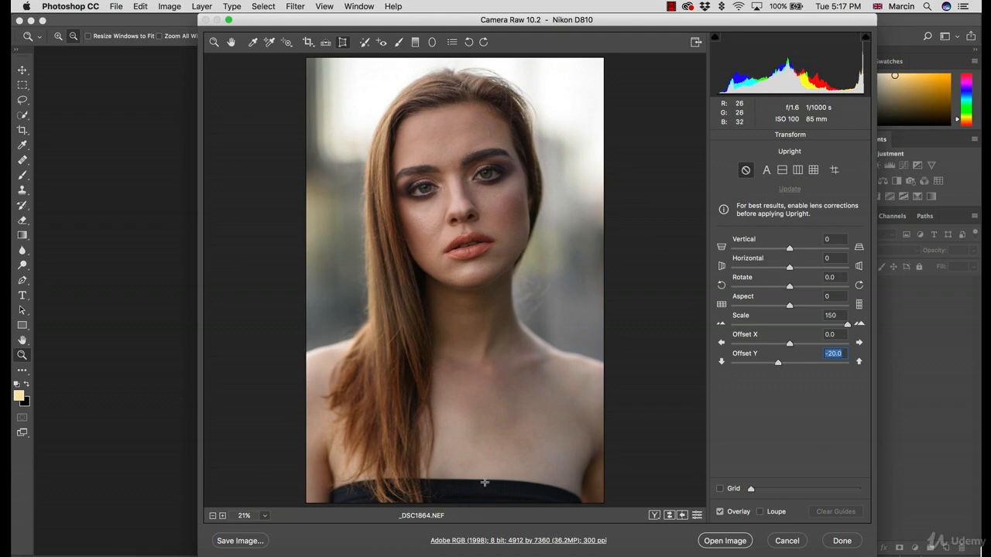
# Reset the Transform framing to an Offset Y of 0 and a Scale of 100
pyautogui.write('0')
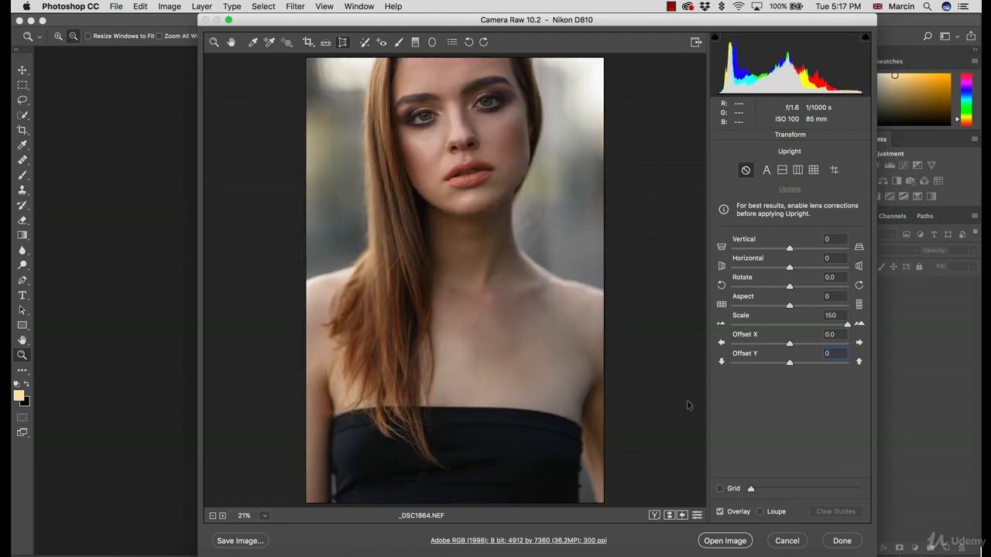
pyautogui.click(835, 316)
pyautogui.write('0')
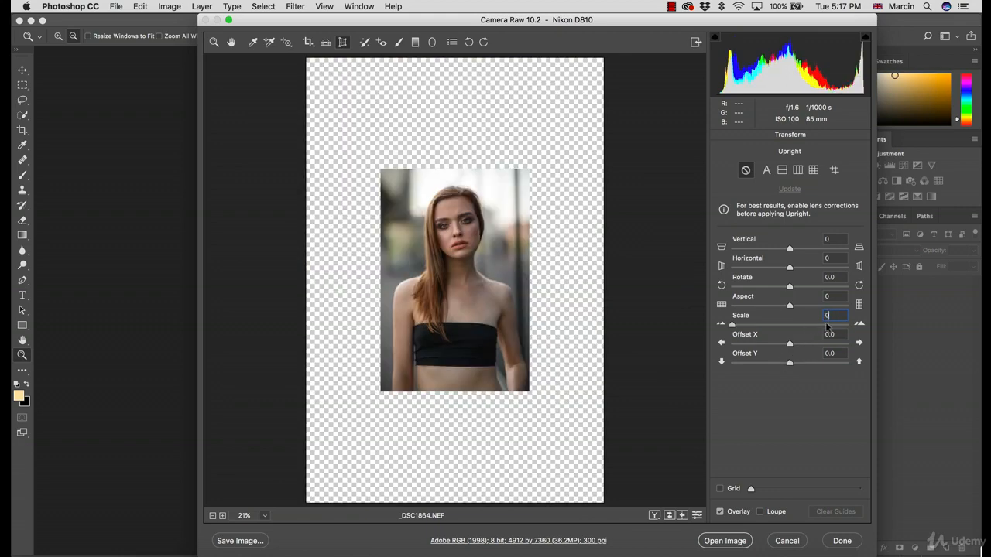
pyautogui.write('10')
pyautogui.press('BackSpace')
pyautogui.press('BackSpace')
pyautogui.write('100')
pyautogui.press('Return')
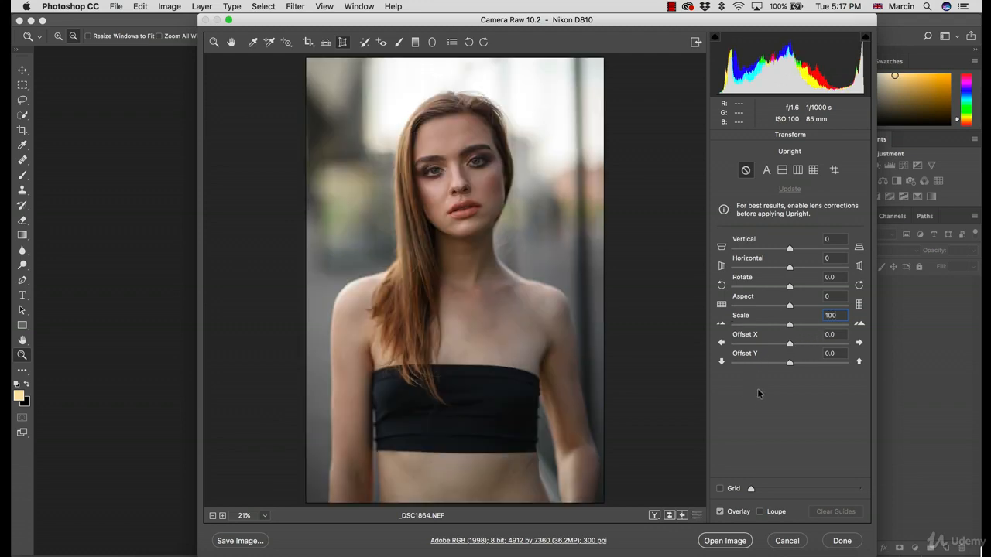
# Open the photo in Photoshop as a smart object, and reopen its Camera Raw settings to check and accept them
pyautogui.press('shift')
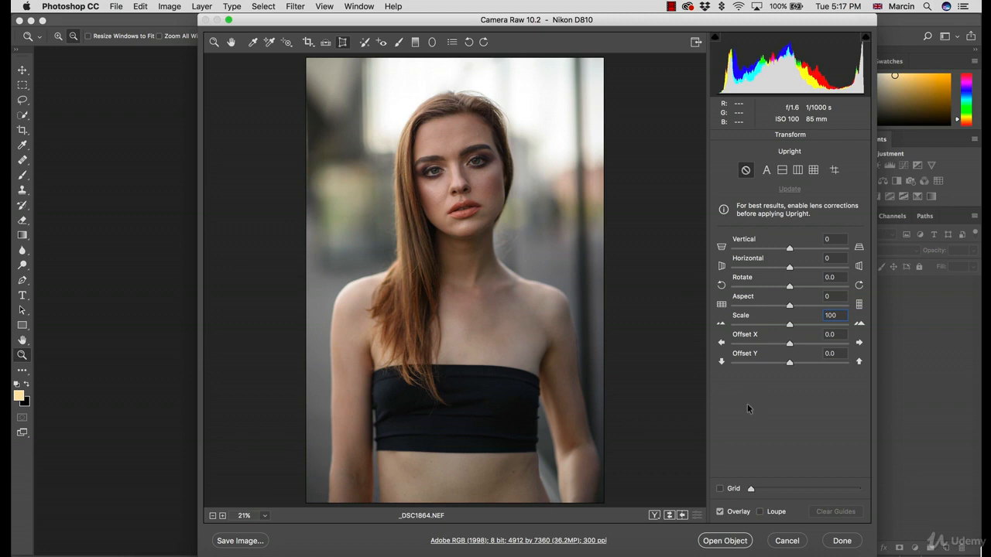
pyautogui.keyDown('shift'); pyautogui.click(723, 541); pyautogui.keyUp('shift')
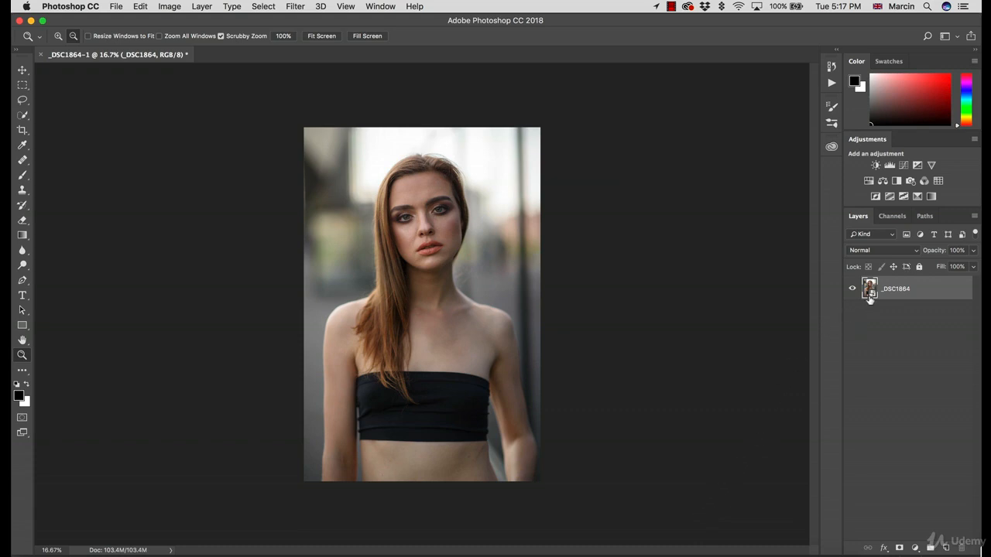
pyautogui.doubleClick(871, 295)
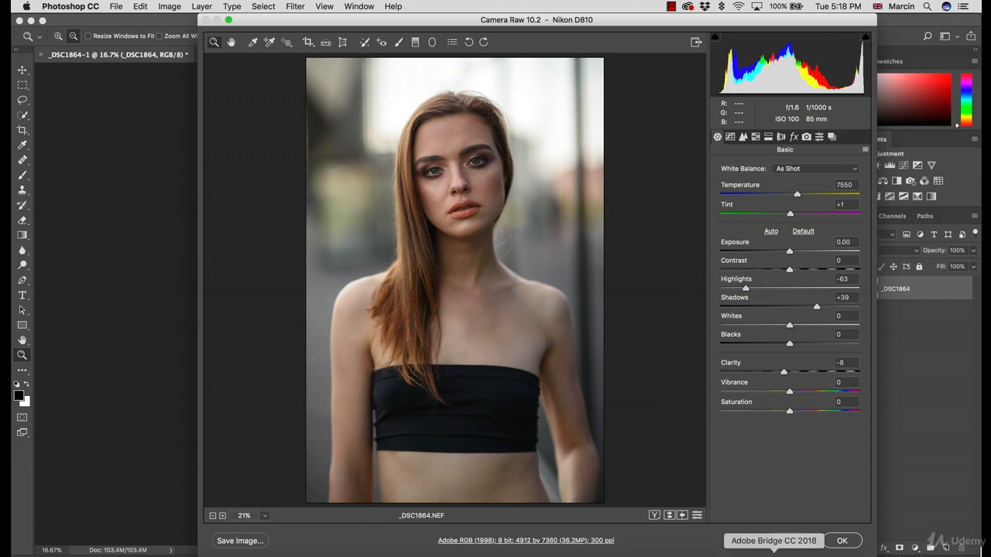
pyautogui.click(847, 545)
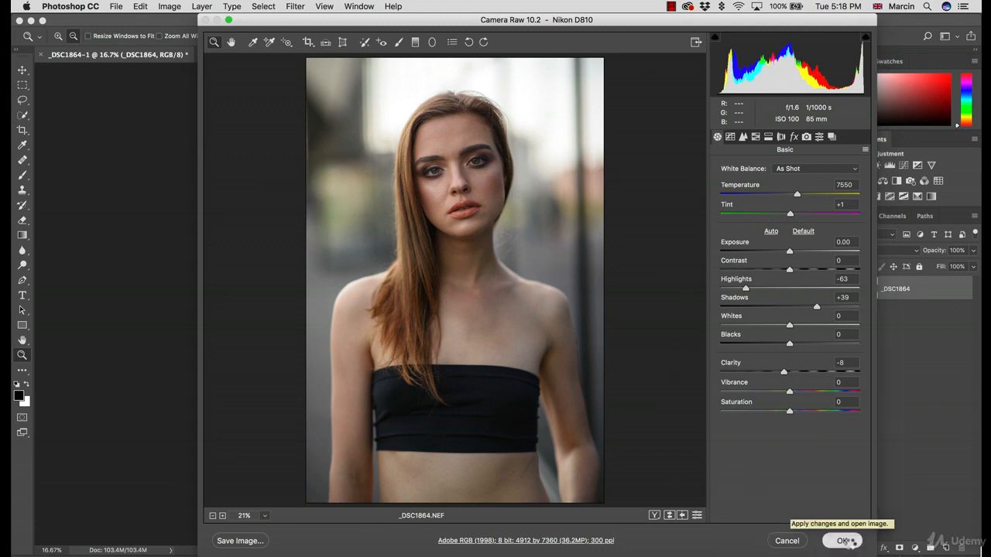